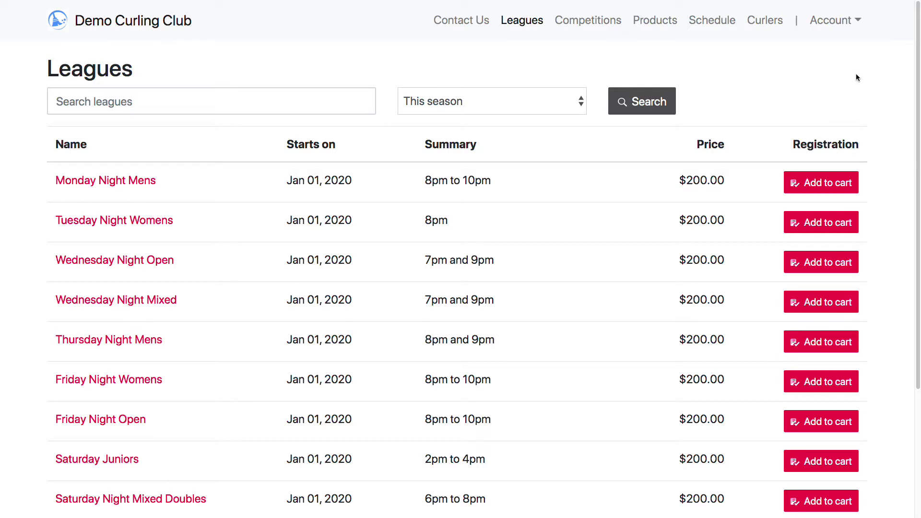
Add the Monday Night Mens league to the cart and select the second listed curler for its required registration information.
click(831, 183)
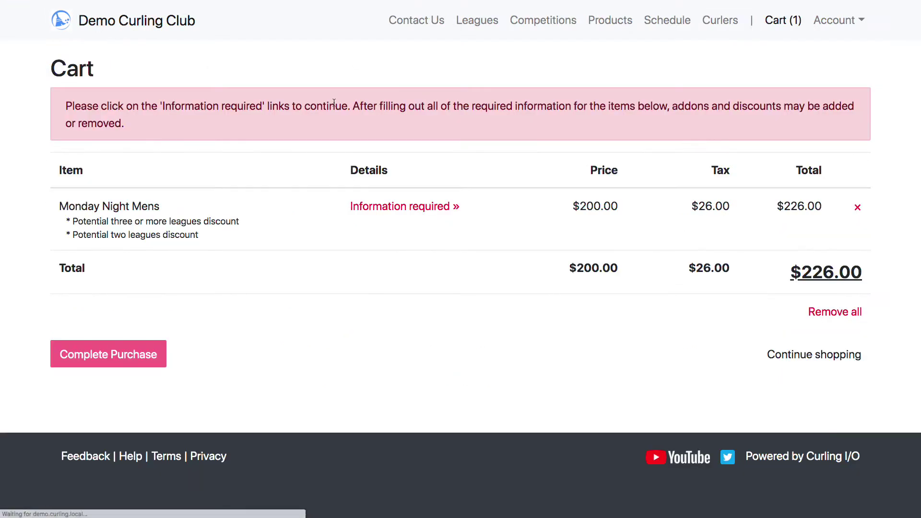
click(372, 206)
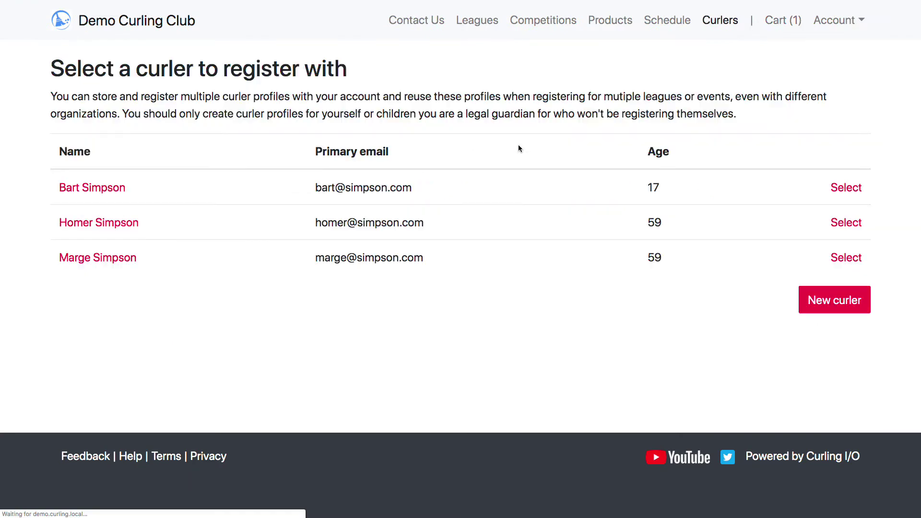
click(99, 222)
Save the Monday Night Mens registration with the team name "Team Simpson" and the Locker addon.
click(482, 169)
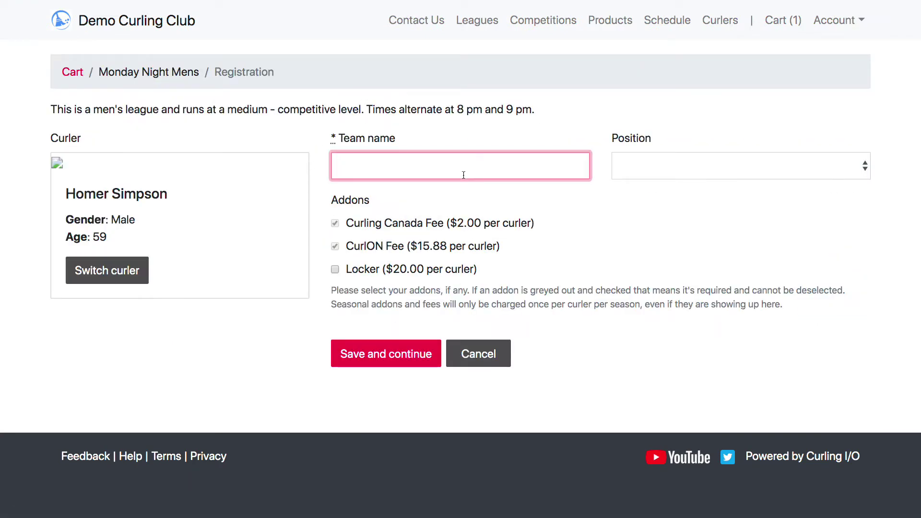
text(Team Simpson)
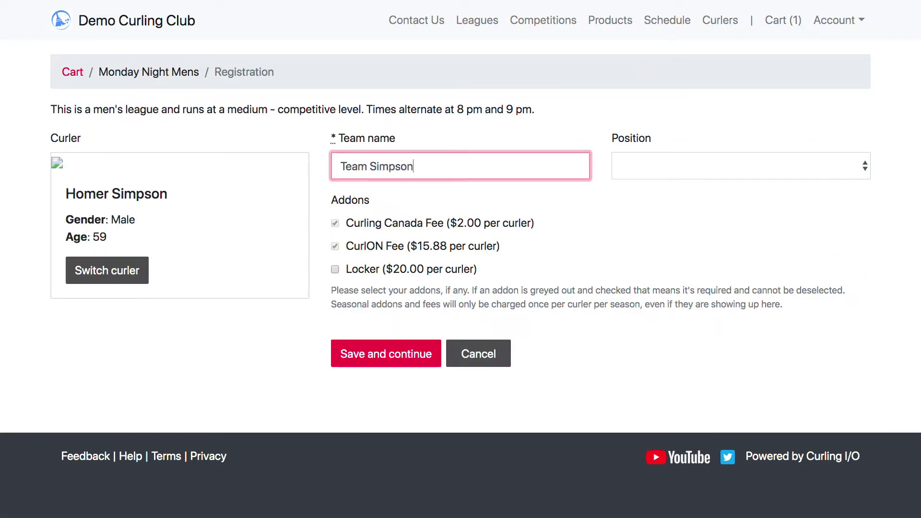
click(402, 270)
click(390, 351)
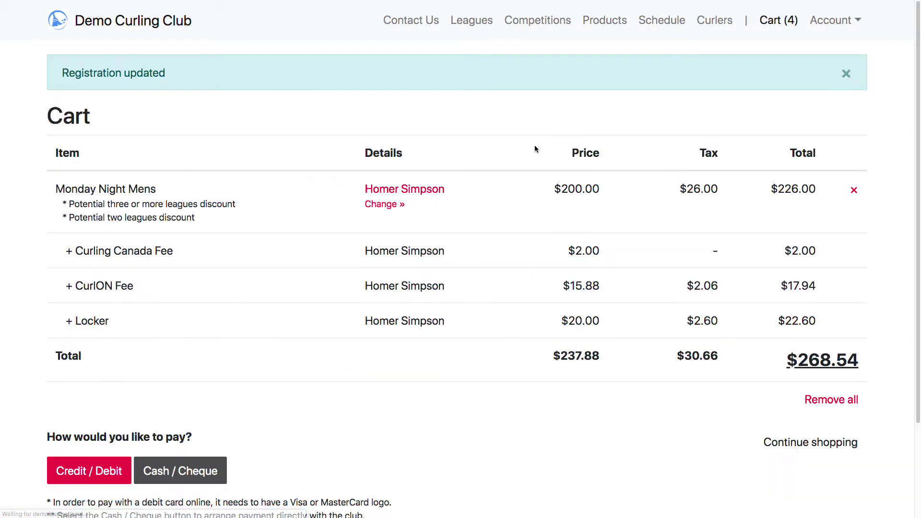
Add the Left gripper product to the cart and save its registration with the contact's name.
click(598, 22)
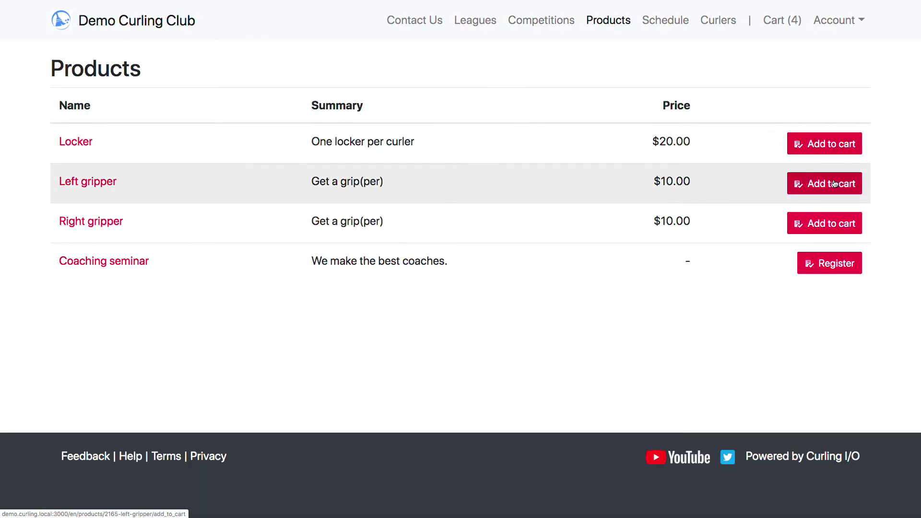
click(825, 183)
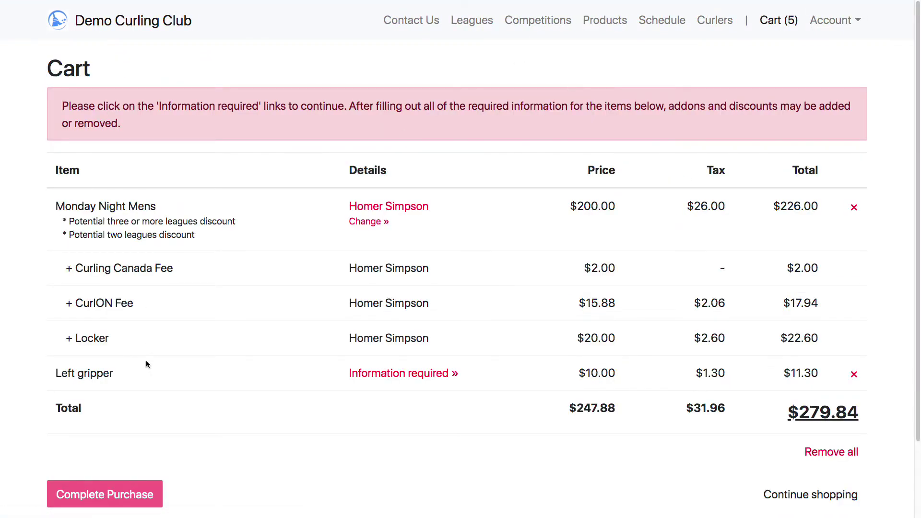
click(412, 376)
click(206, 167)
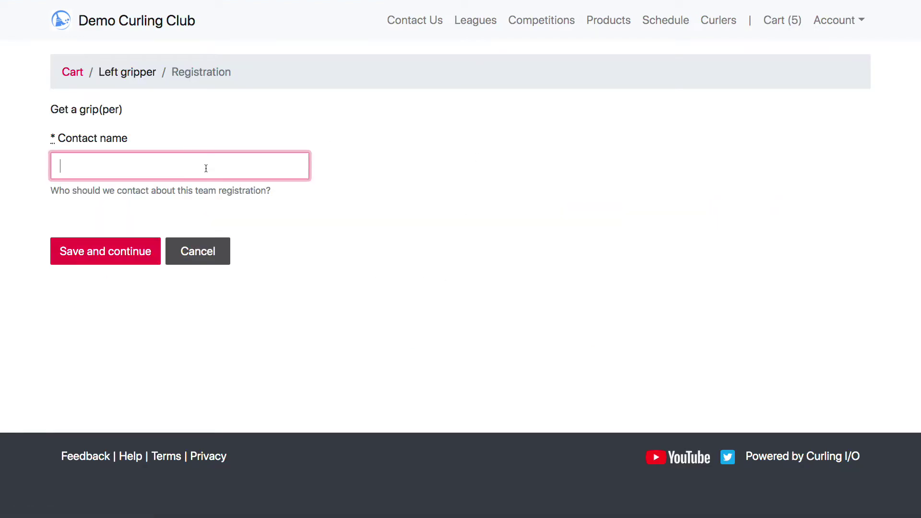
text(Dave)
key(Return)
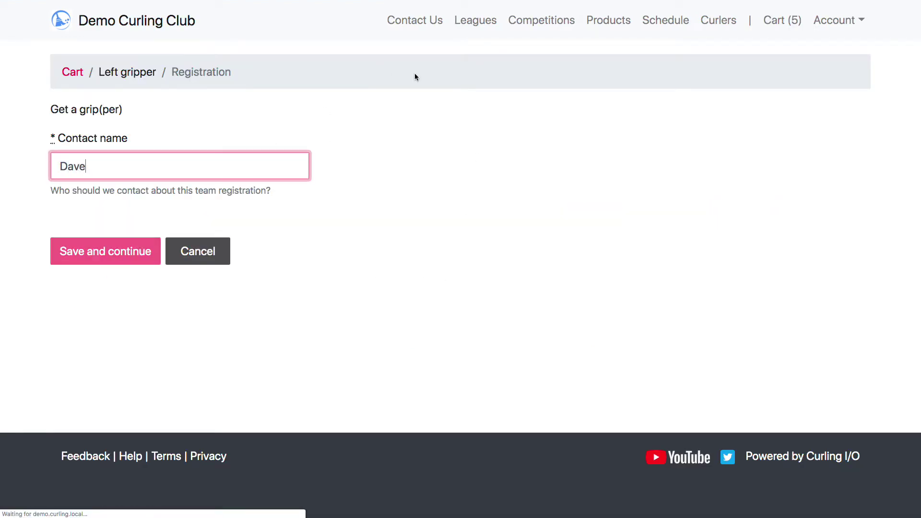
Add the Friday Night Womens league to the cart and select the third listed curler for its registration.
click(477, 22)
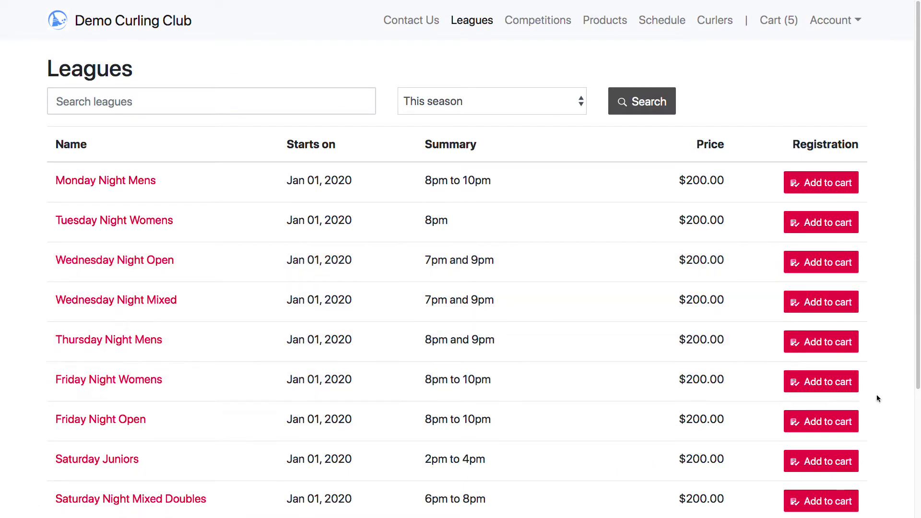
click(821, 381)
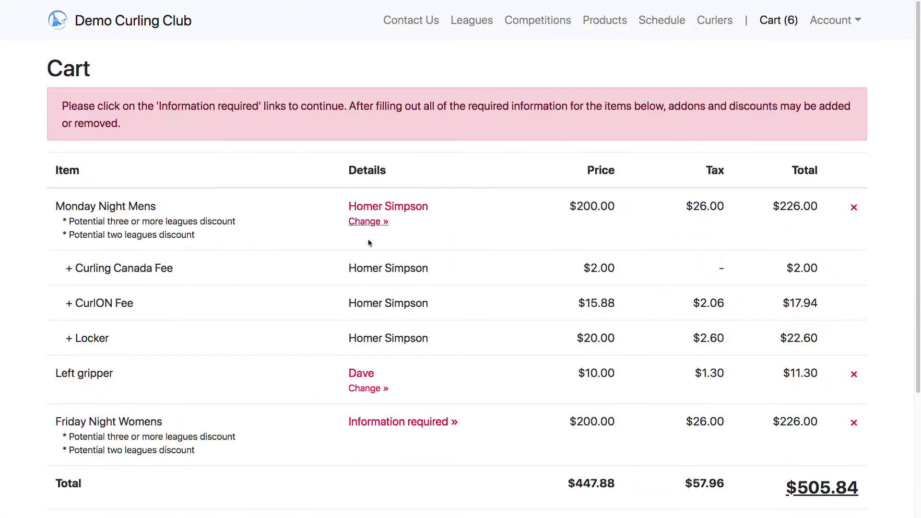
click(442, 421)
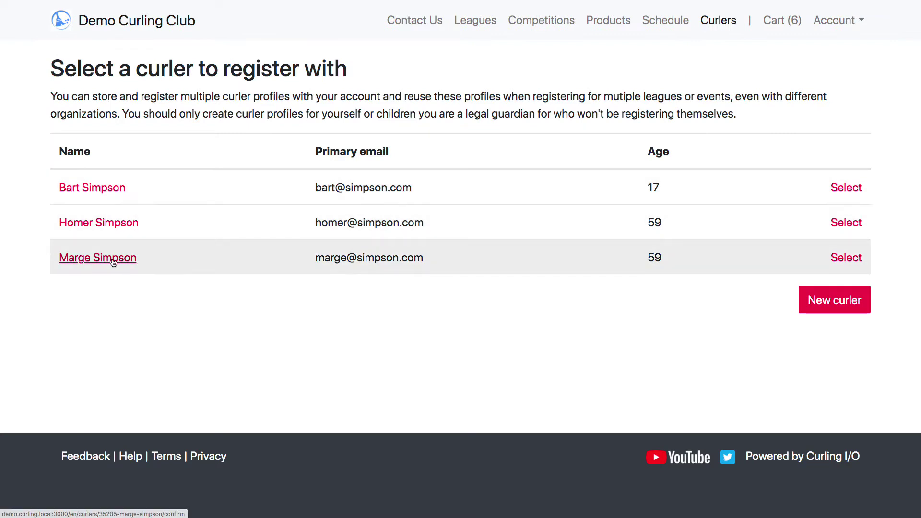
click(113, 259)
Save the Friday Night Womens registration with the team name "Team Simpson" and the Locker addon.
click(439, 166)
text(Tea)
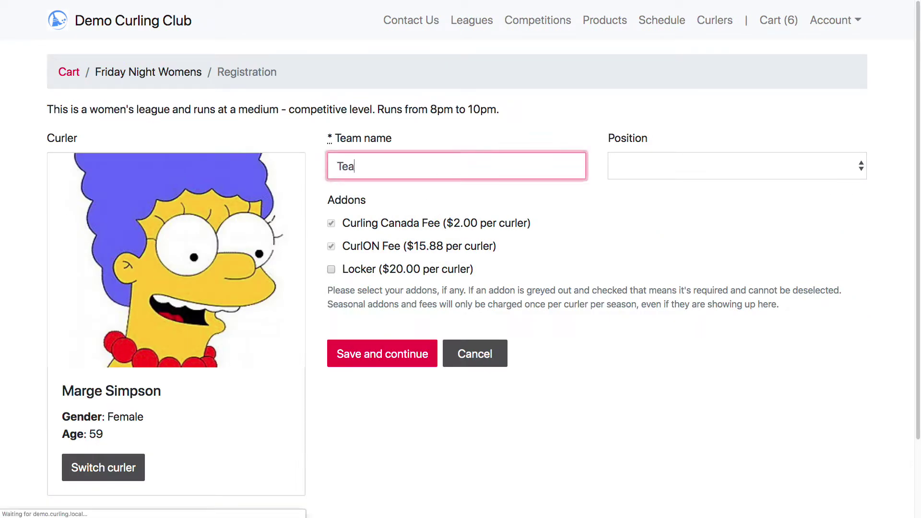
text(m Simpson)
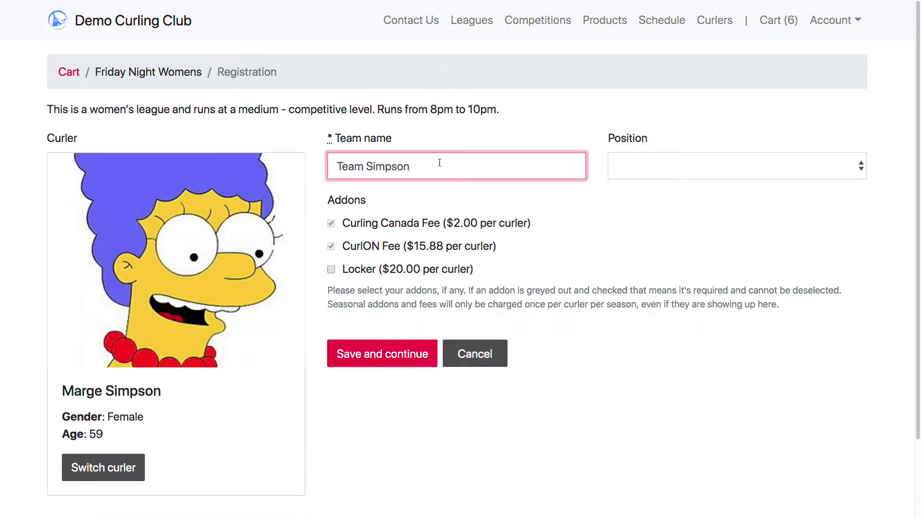
click(401, 270)
click(380, 354)
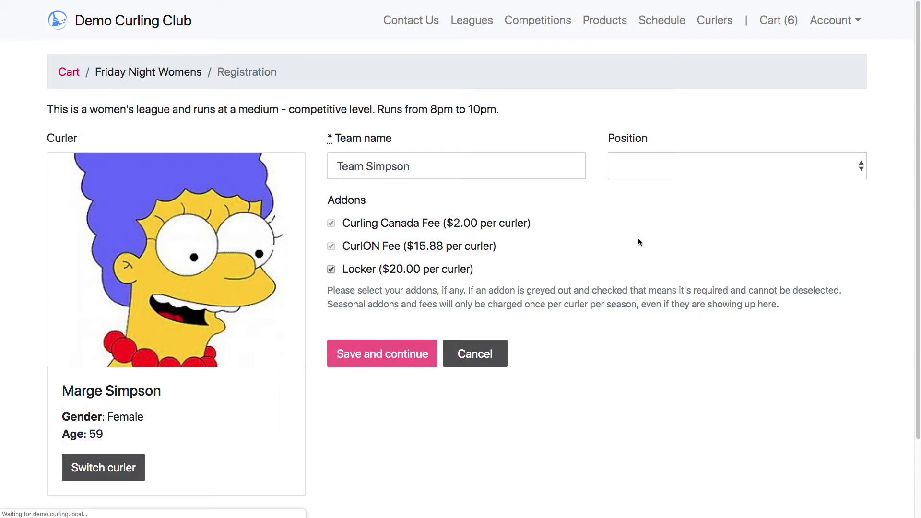
Review the cart and submit the purchase with the Cash / Cheque payment option.
scroll(685, 209, down, 7)
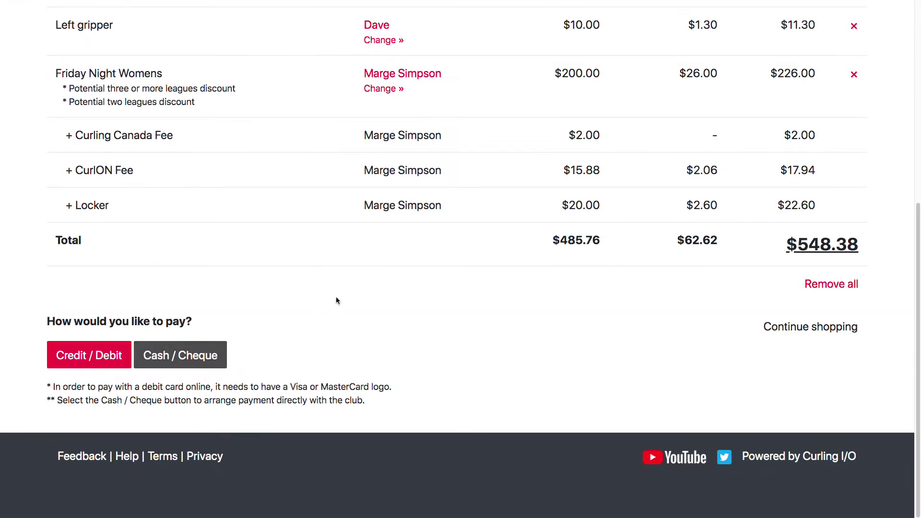
scroll(340, 298, up, 5)
scroll(298, 298, down, 5)
click(82, 353)
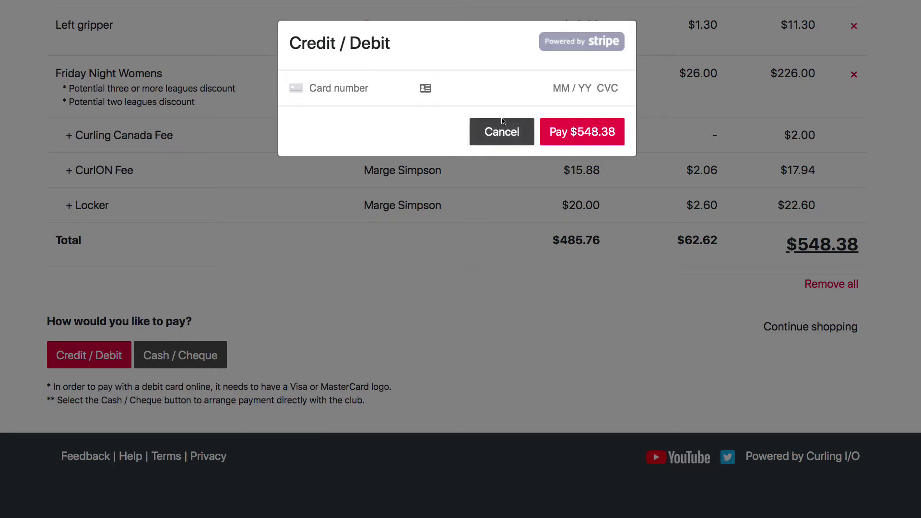
click(502, 131)
click(219, 356)
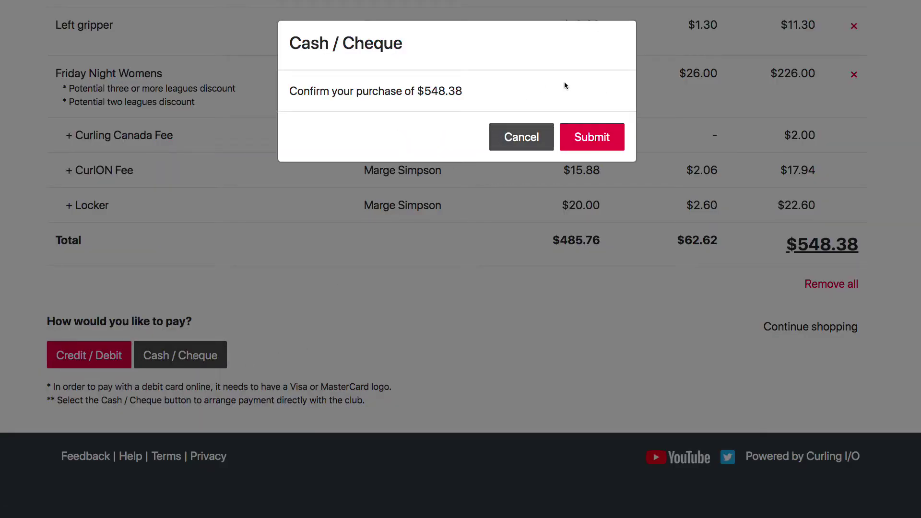
click(592, 144)
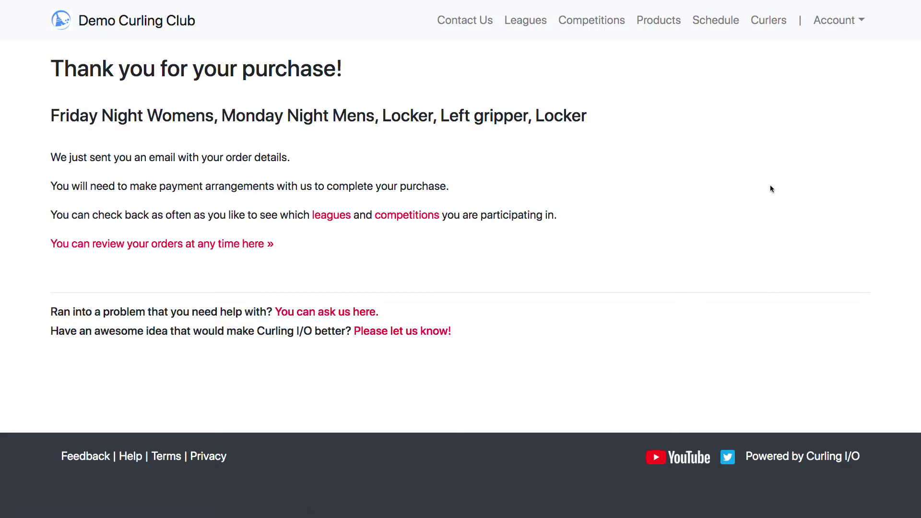
Go to the club's admin orders and filter them by the Submitted status.
click(845, 21)
click(824, 127)
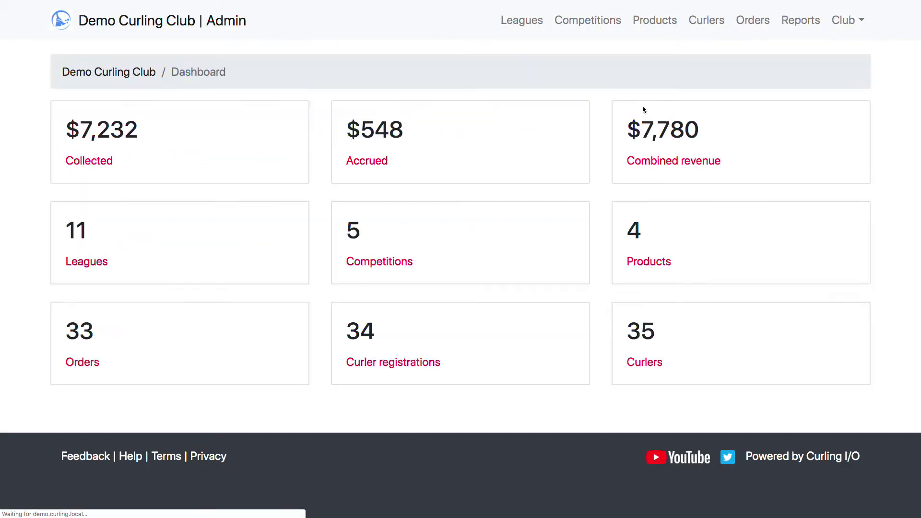
click(752, 23)
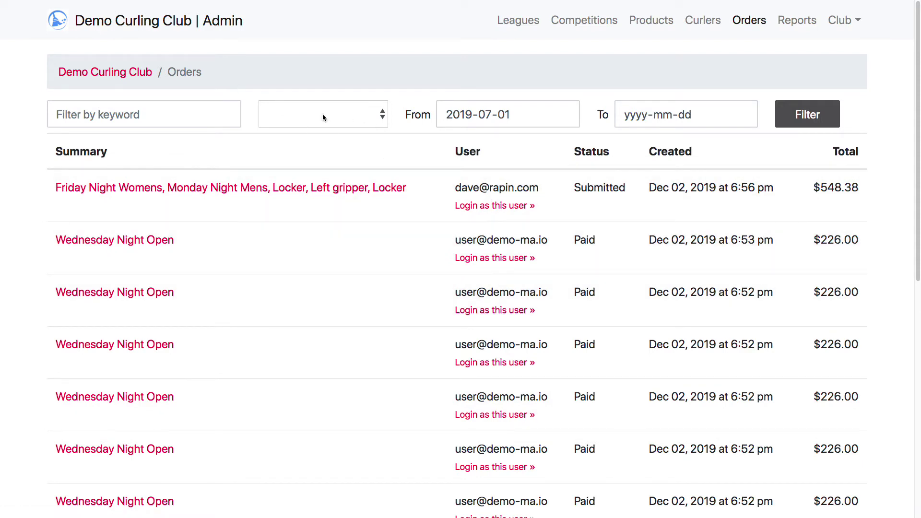
click(322, 114)
click(310, 123)
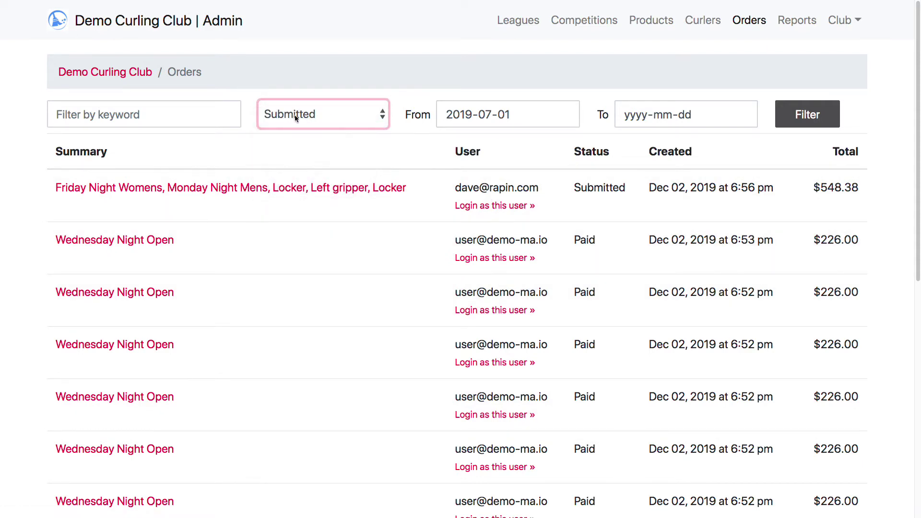
click(807, 115)
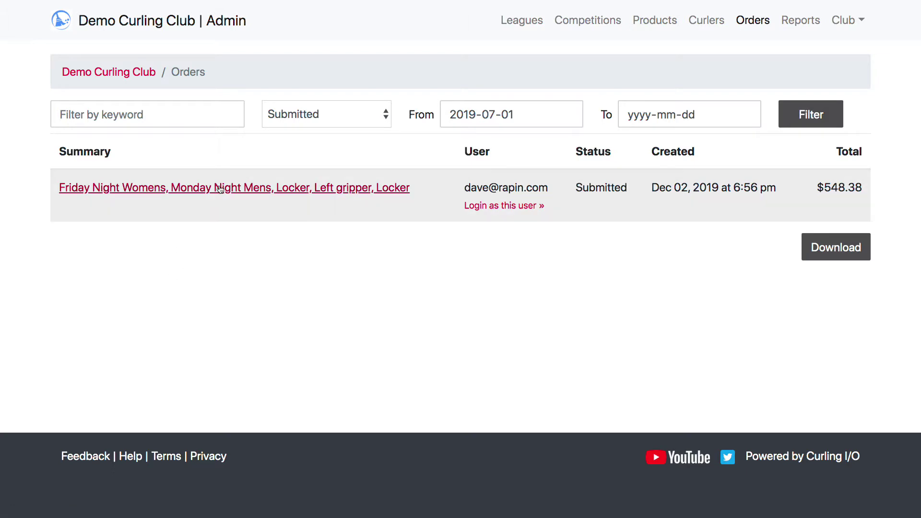
click(130, 114)
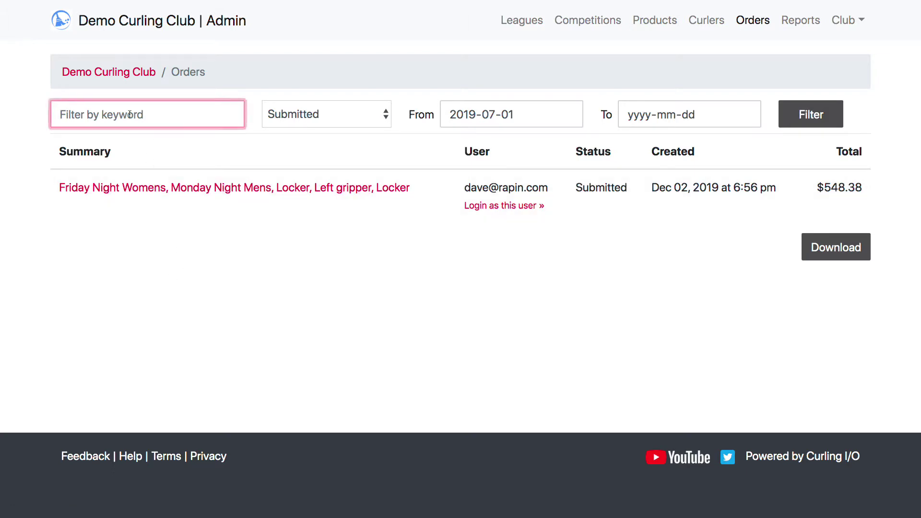
click(374, 305)
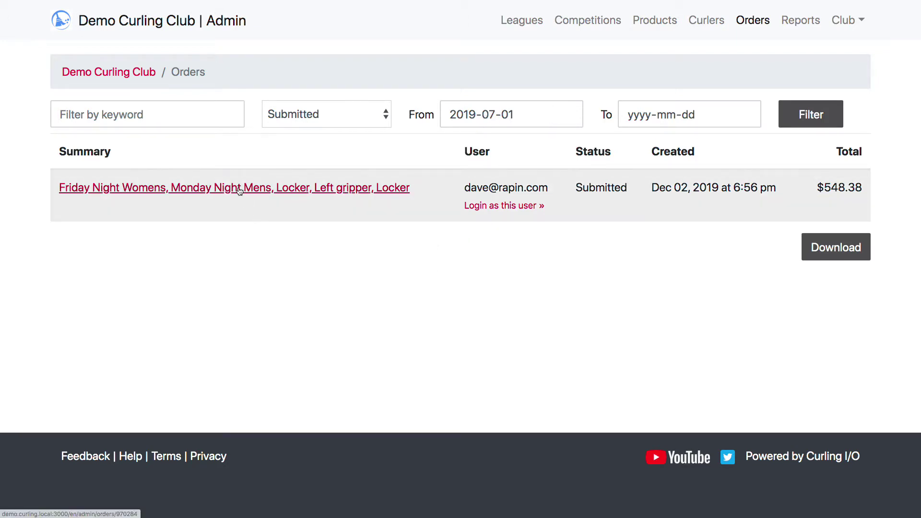
Open the submitted order and examine its status, items, payments and available actions.
click(218, 188)
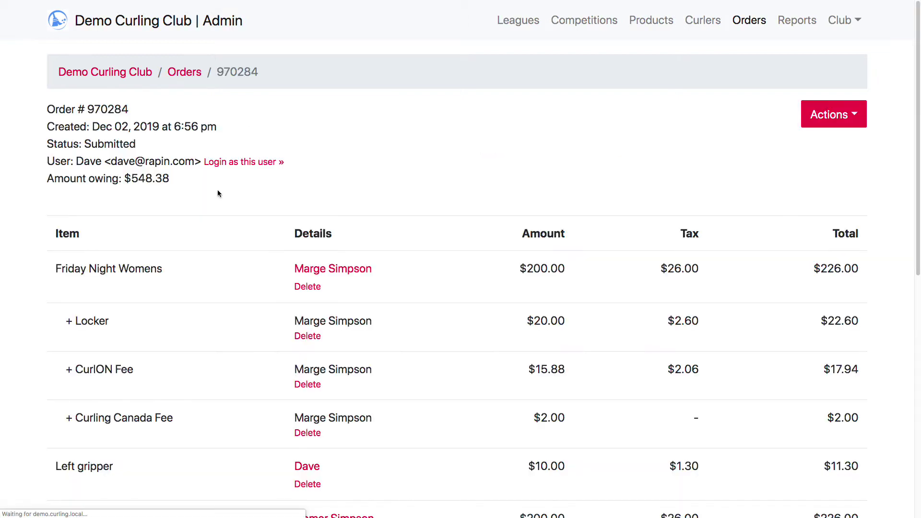
scroll(536, 139, down, 10)
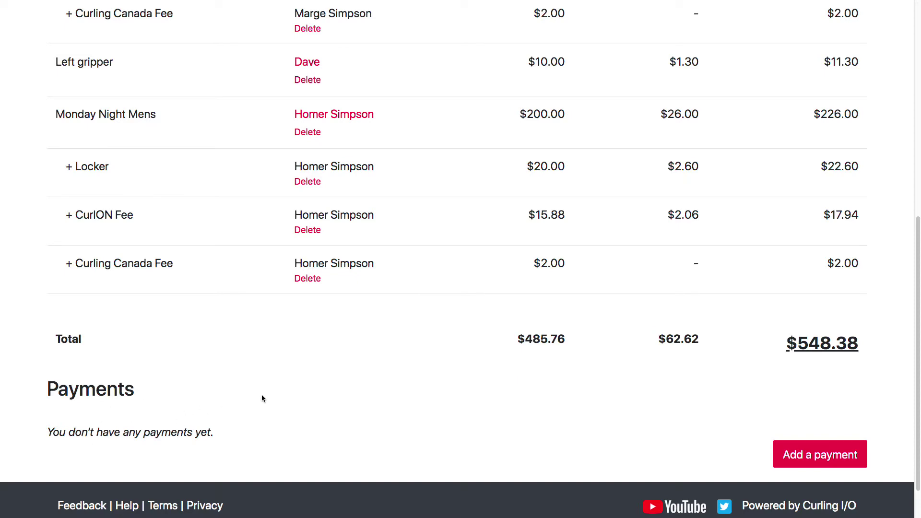
scroll(262, 399, up, 10)
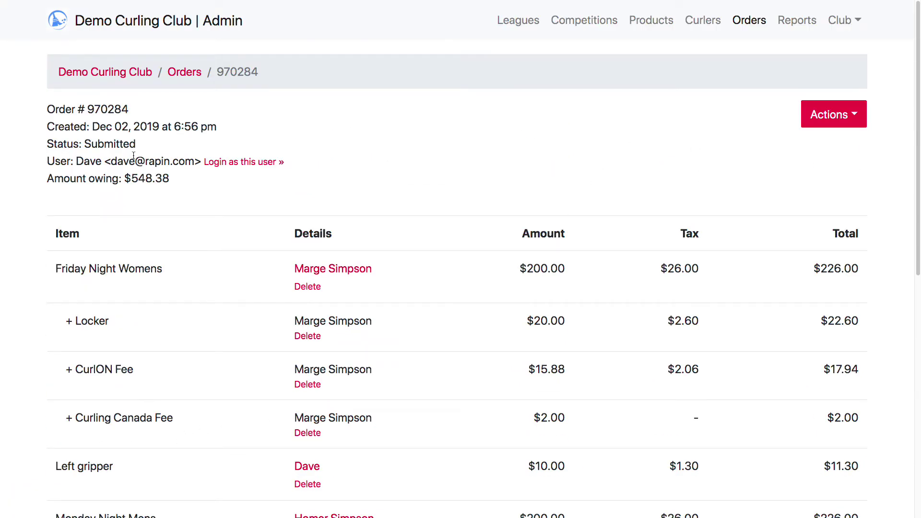
double_click(101, 145)
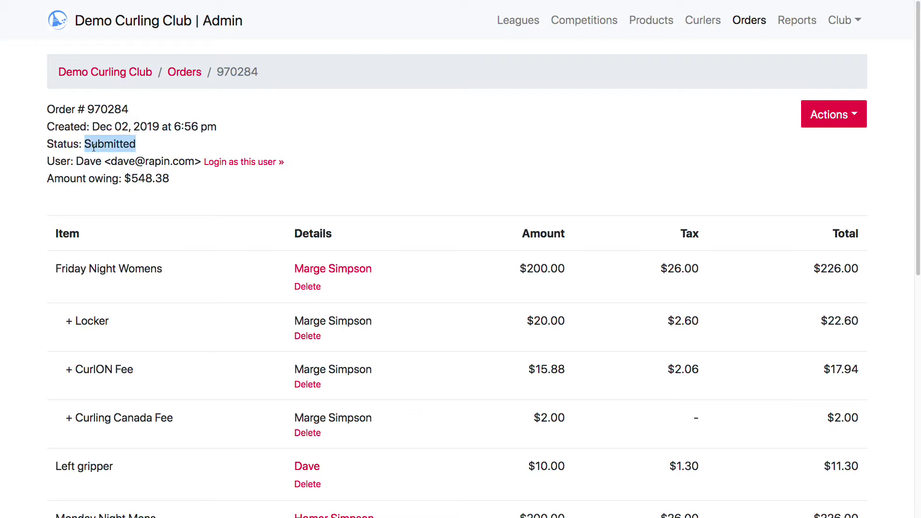
click(661, 163)
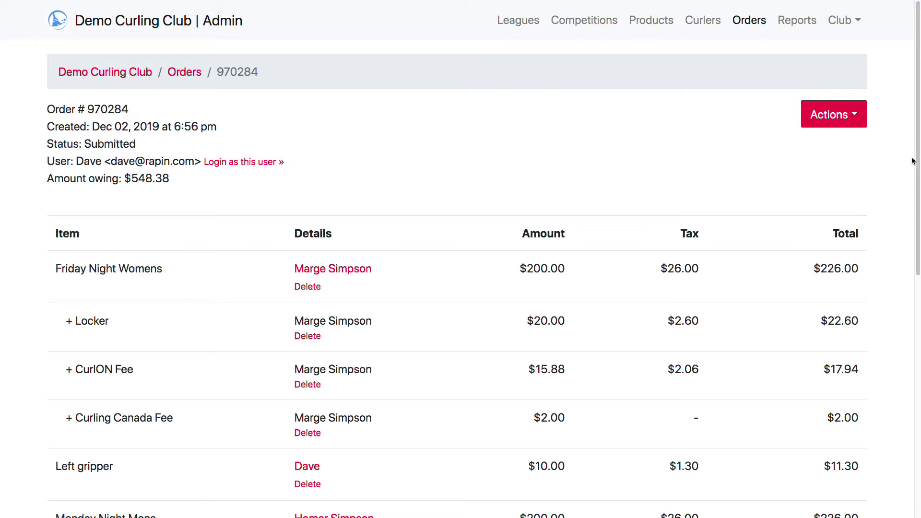
click(850, 118)
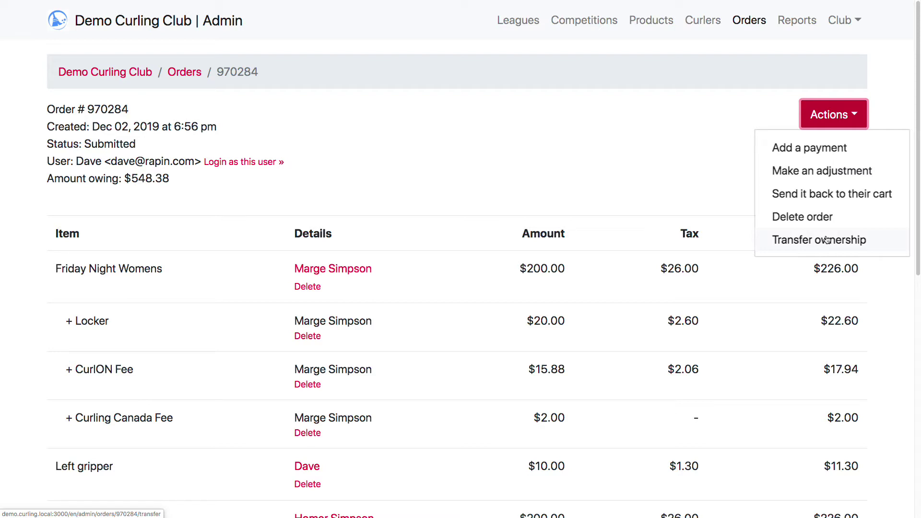
click(696, 120)
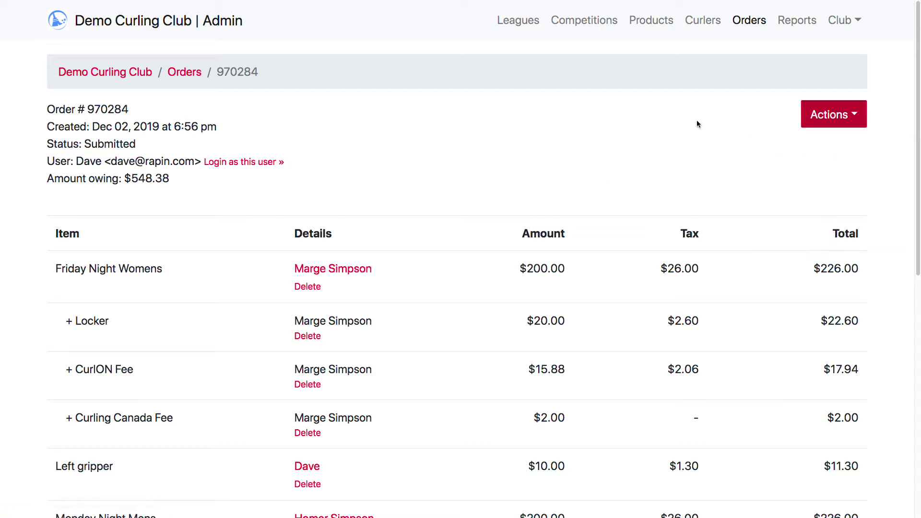
click(843, 115)
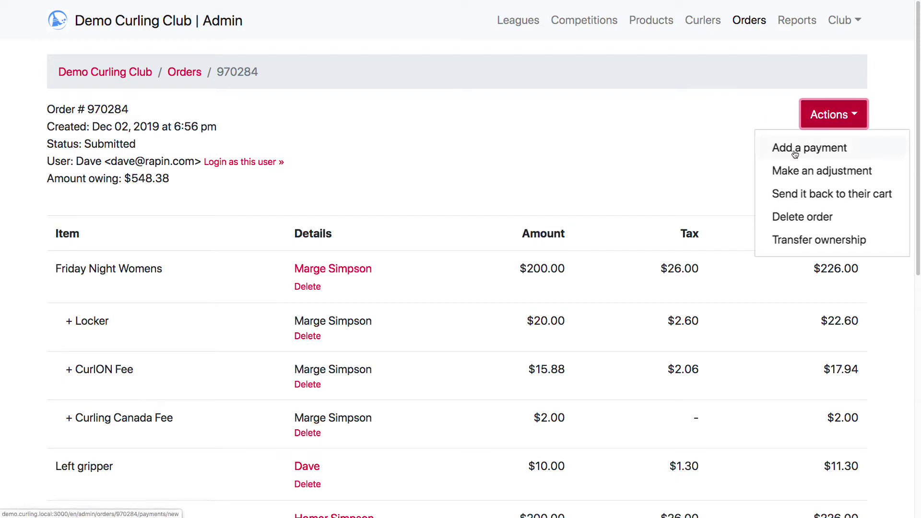
click(622, 134)
Start a new payment on the submitted order and set its amount to $200.
scroll(624, 144, down, 10)
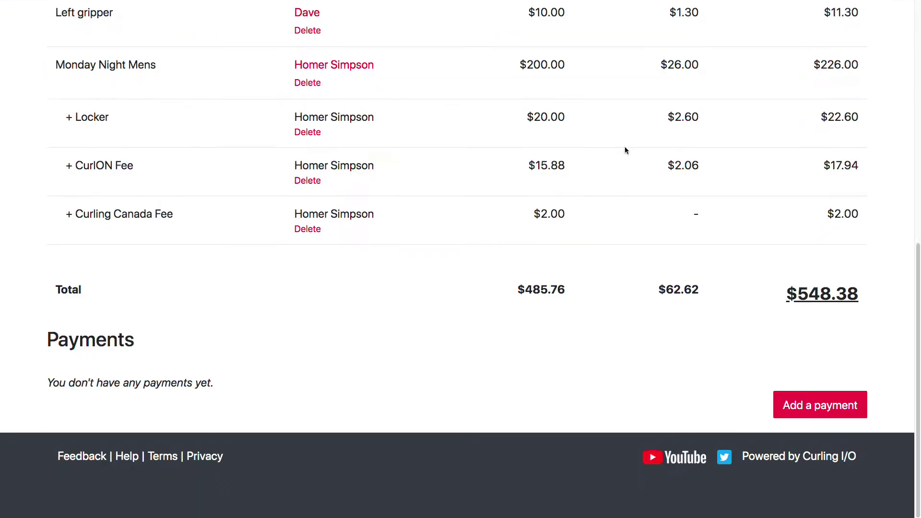
click(791, 417)
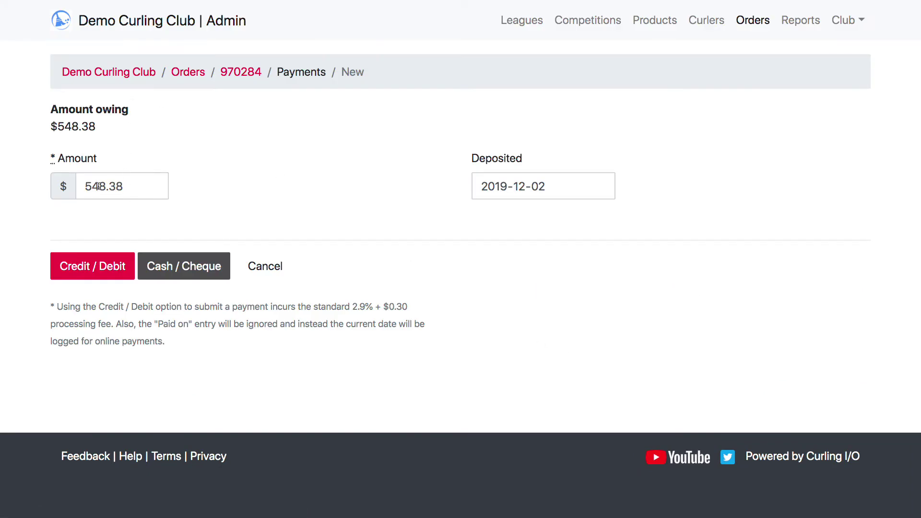
drag(96, 126, 50, 127)
double_click(137, 186)
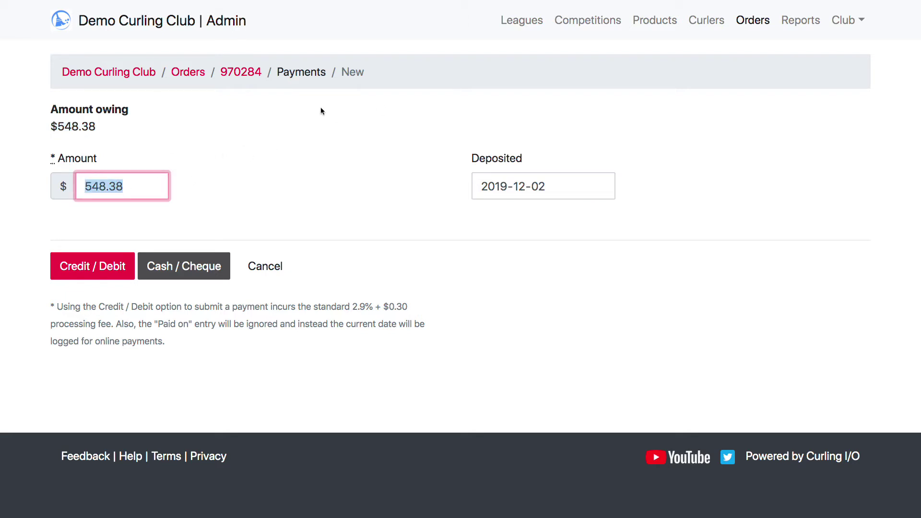
text(200)
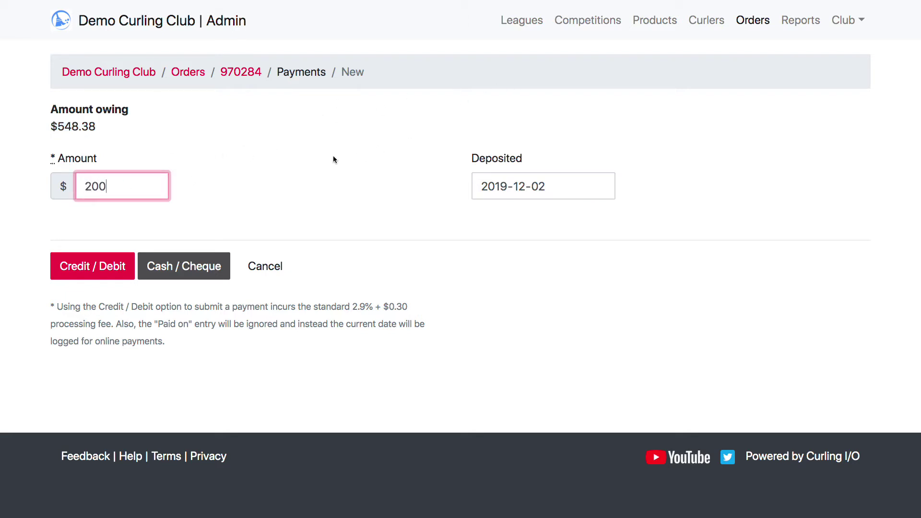
click(321, 165)
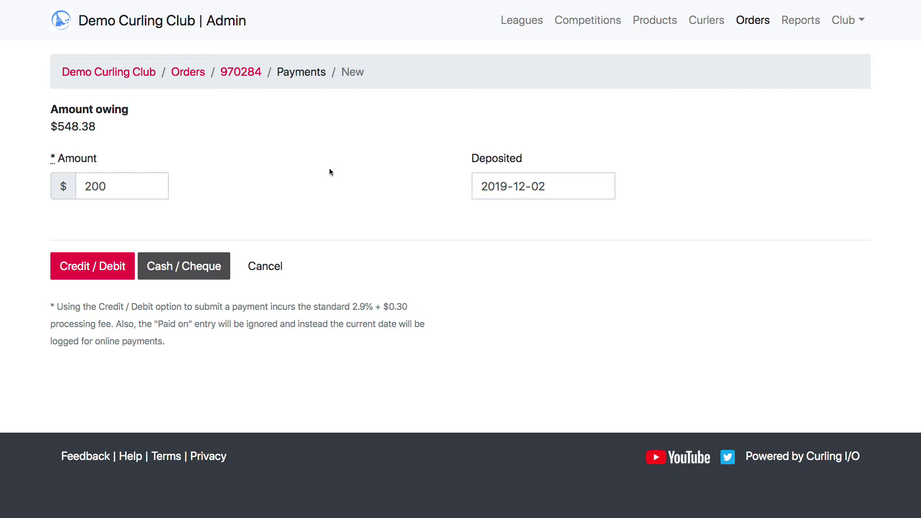
View and cancel the Credit / Debit card form, and record the payment as Cash / Cheque with a deposit date of Dec 03, 2019.
click(81, 269)
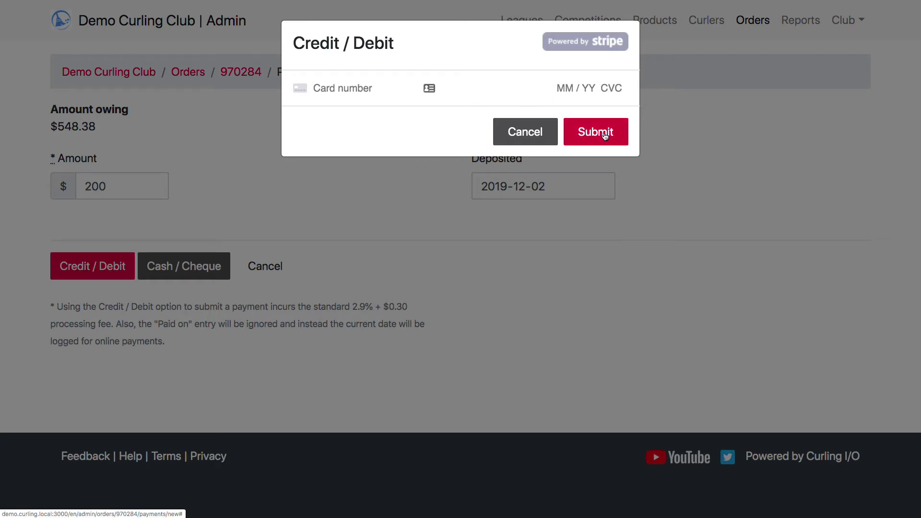
click(535, 138)
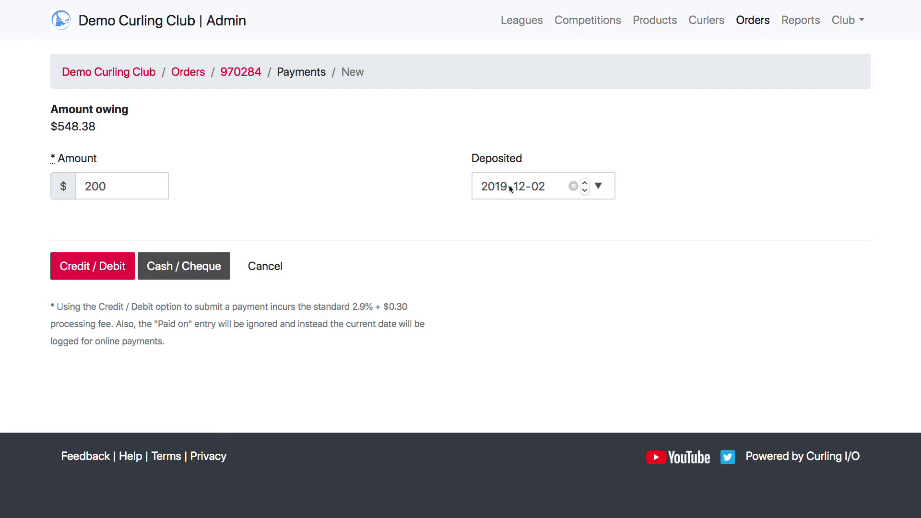
click(600, 186)
click(535, 256)
click(181, 265)
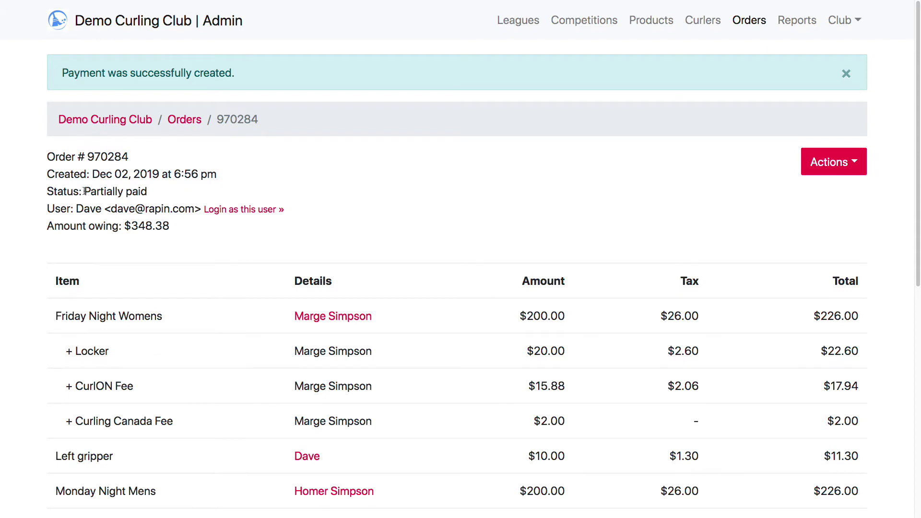
Examine the order's status and amount owing, and the amount of the recorded payment.
drag(84, 191, 148, 191)
click(332, 181)
drag(171, 226, 132, 227)
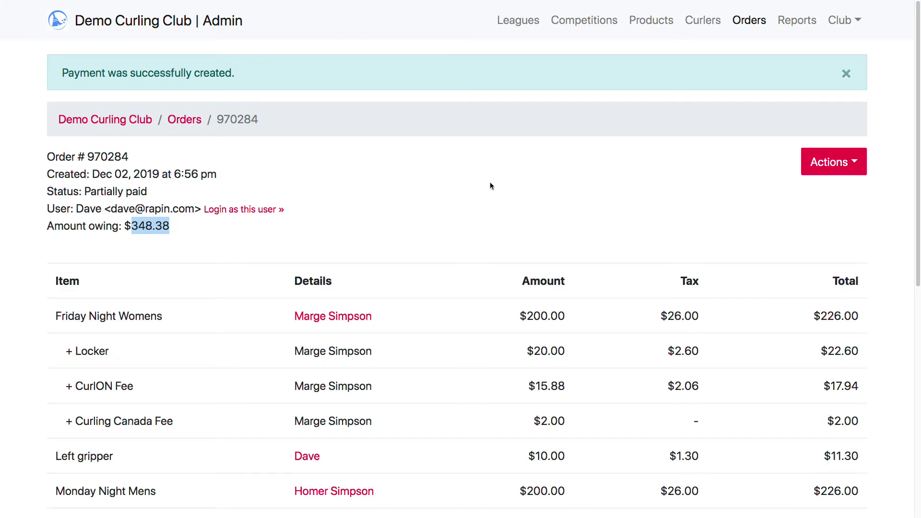
scroll(494, 176, down, 5)
scroll(500, 177, down, 5)
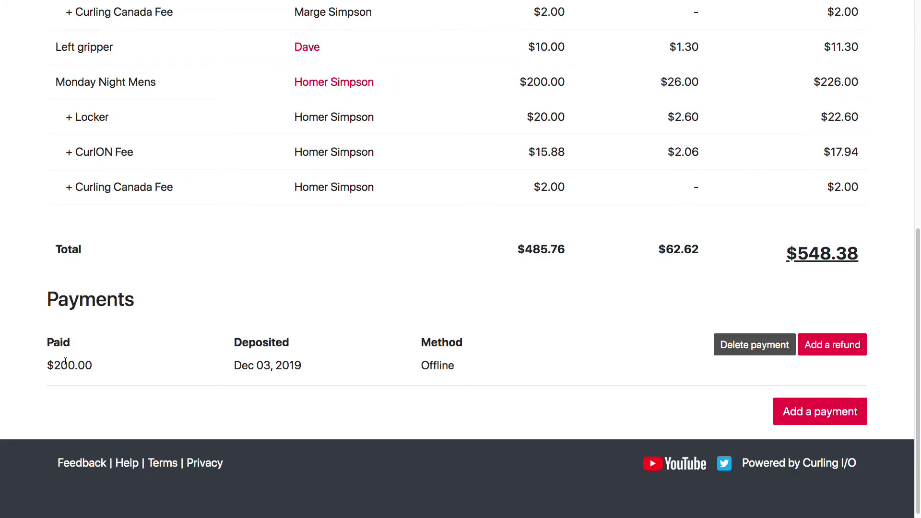
drag(53, 366, 98, 367)
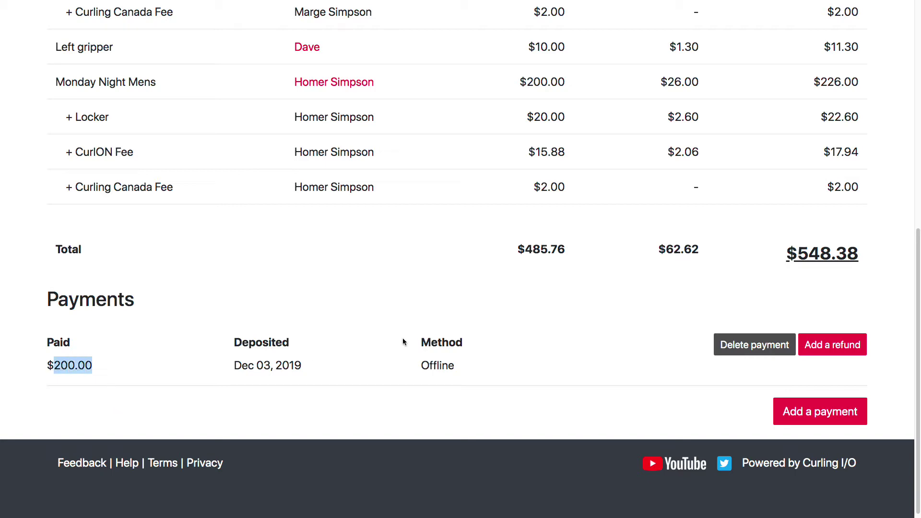
click(529, 298)
Check which actions the order still offers, and the recorded payment's method, delete and refund options.
scroll(528, 298, up, 6)
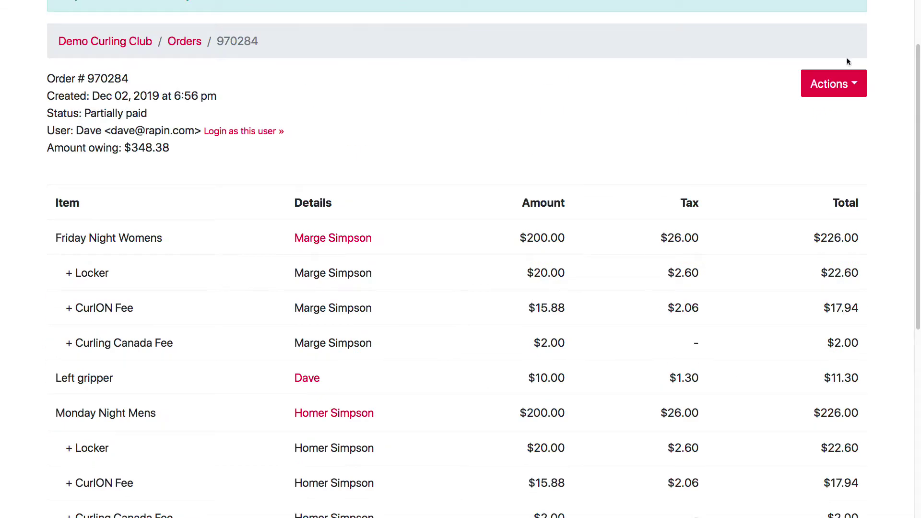
click(845, 89)
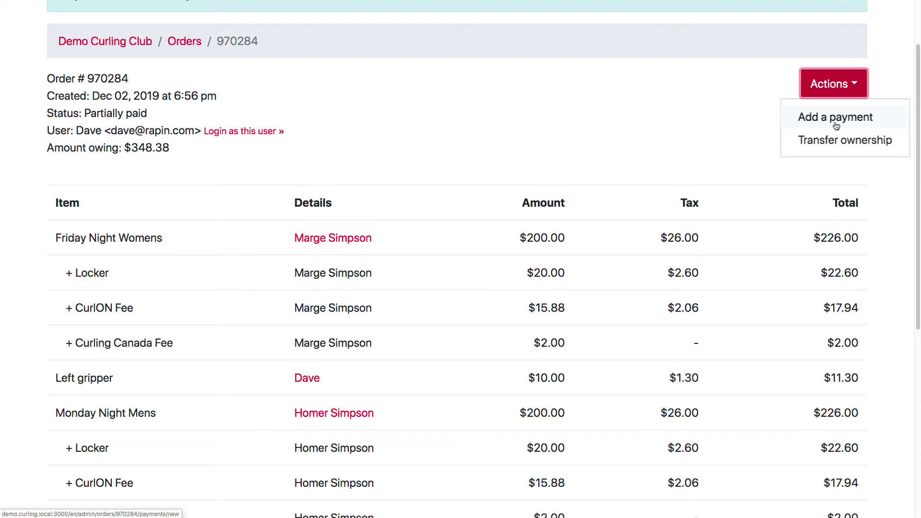
click(703, 127)
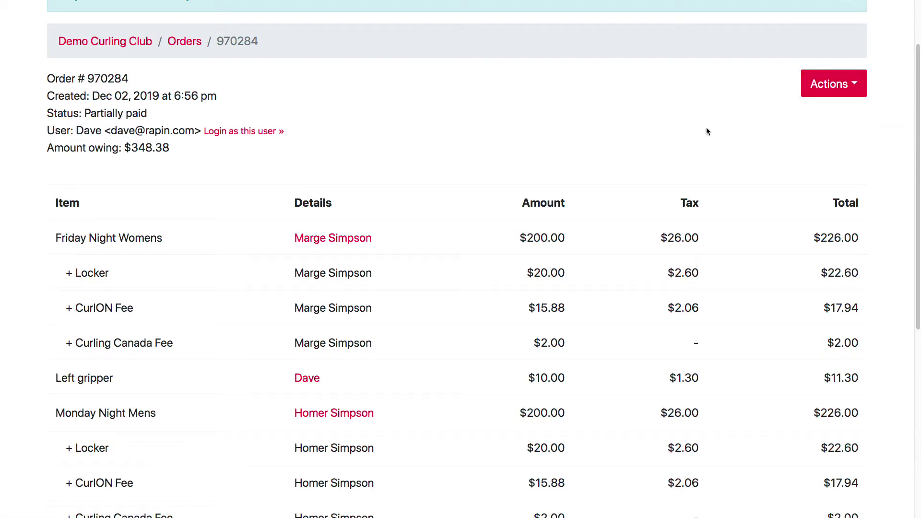
scroll(715, 139, down, 3)
scroll(725, 150, down, 3)
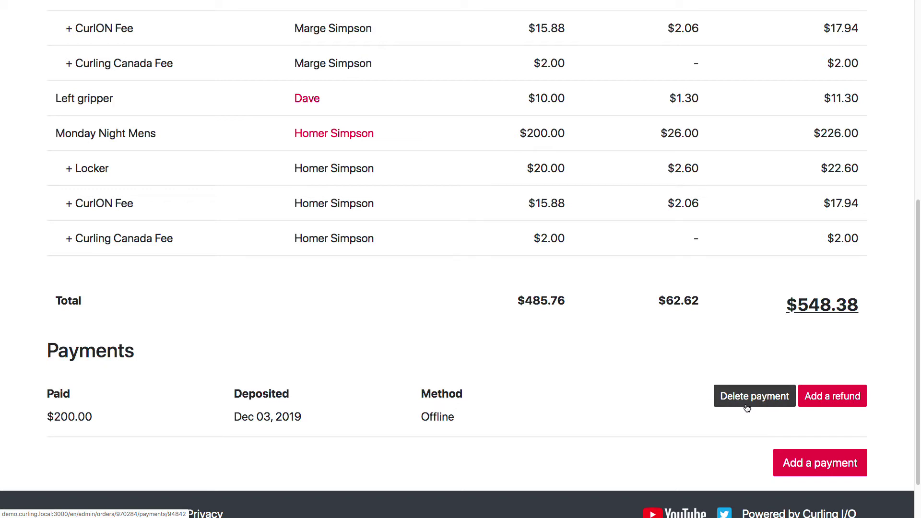
double_click(431, 419)
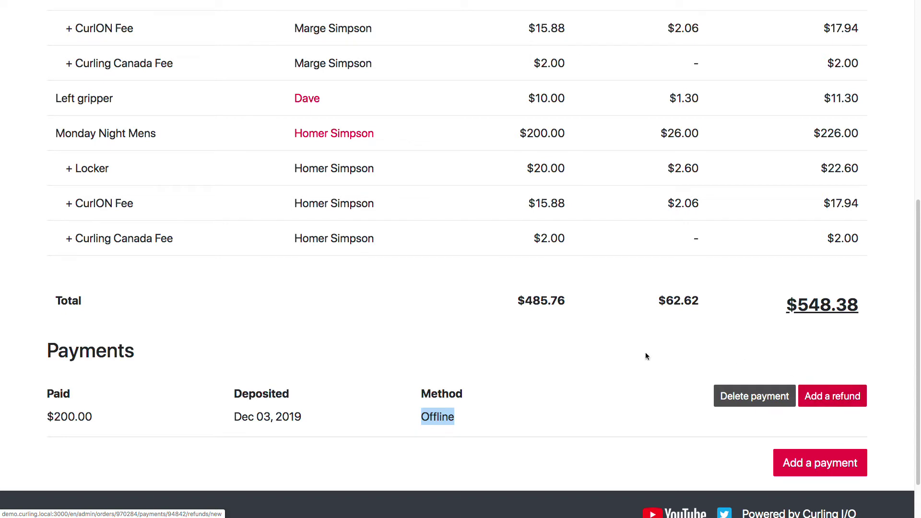
click(562, 354)
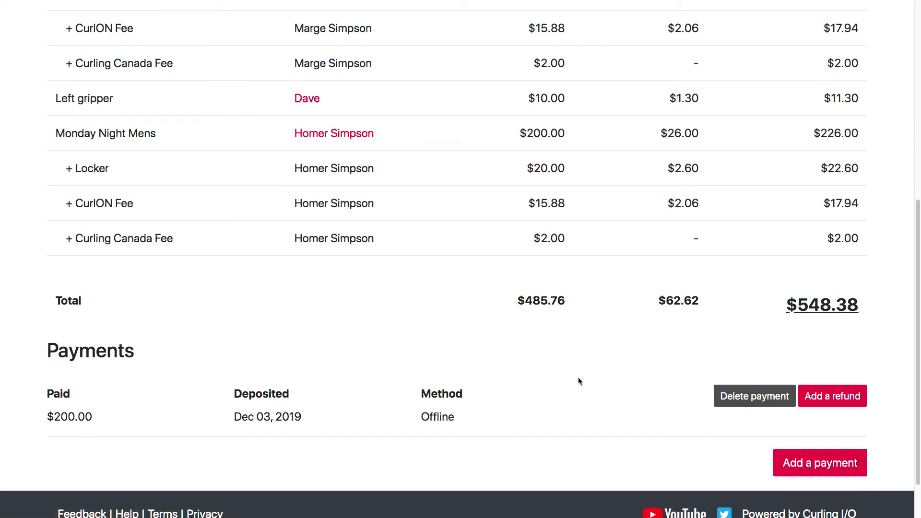
Add a second Cash / Cheque payment for the full amount owing, with the deposit date 2019-12-09.
click(856, 473)
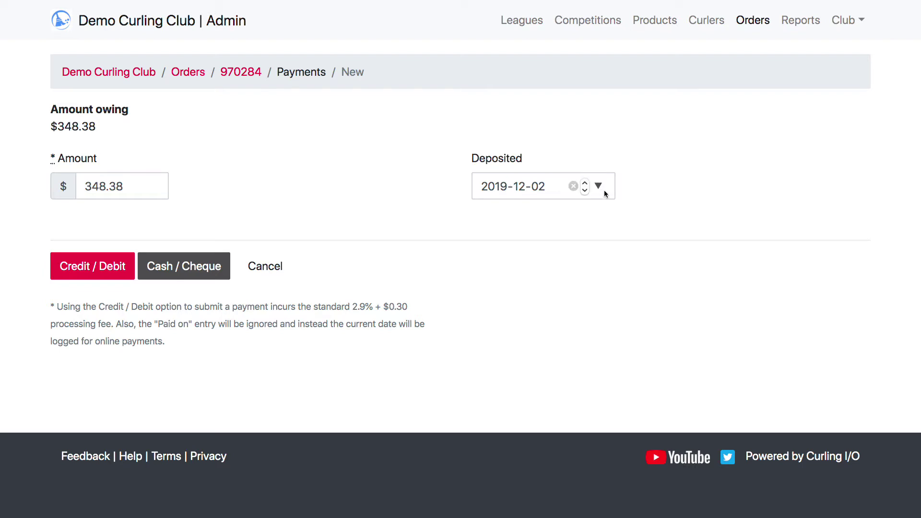
click(600, 188)
click(517, 273)
drag(128, 188, 33, 188)
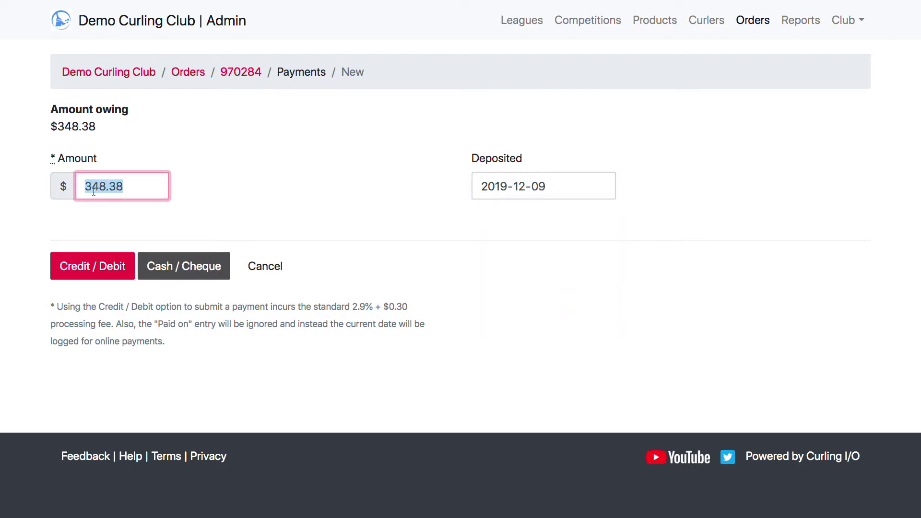
drag(99, 128, 56, 123)
click(217, 179)
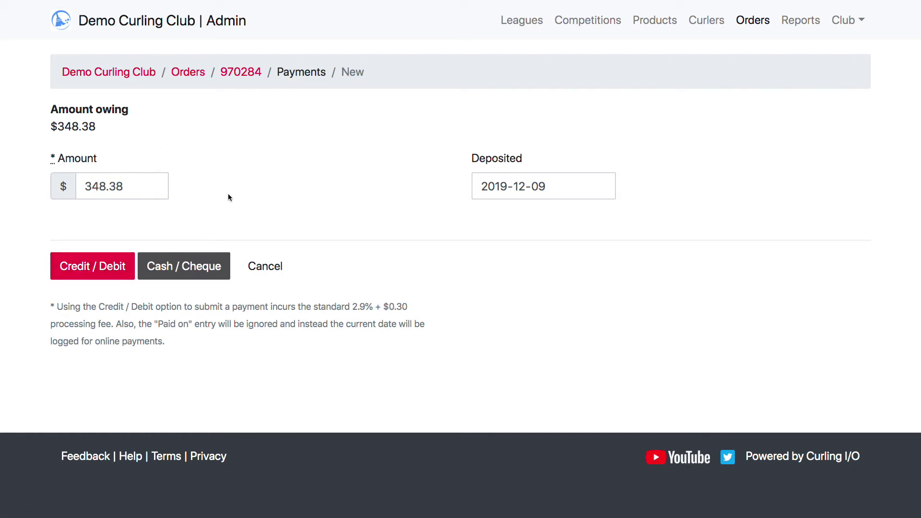
click(186, 266)
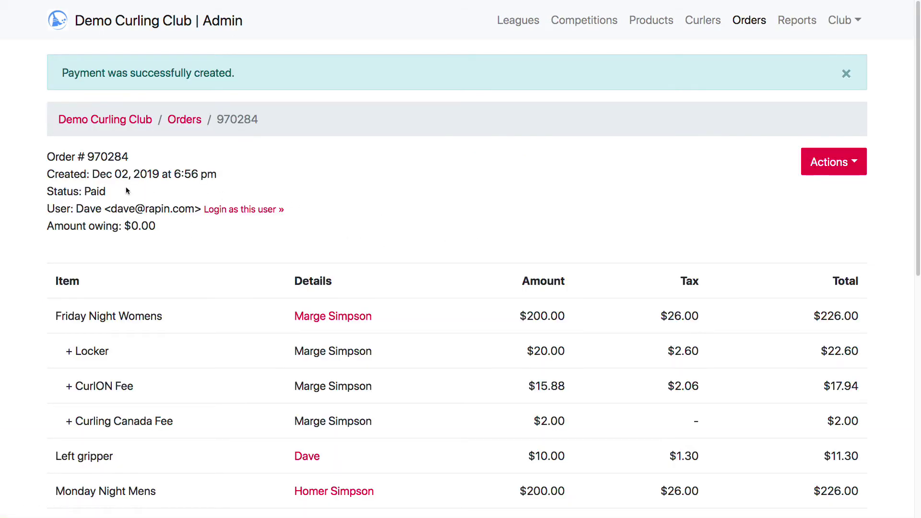
Examine the order's status, amount owing, payment list and available actions following the second payment.
double_click(93, 189)
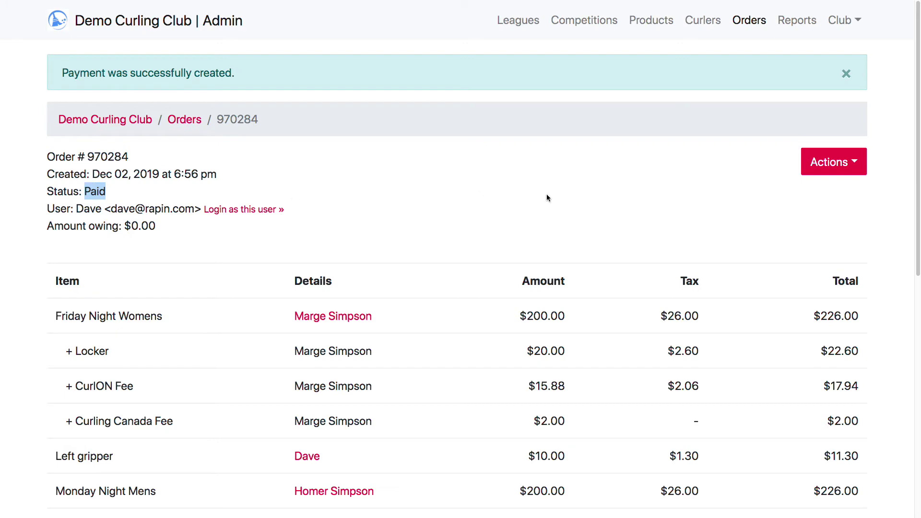
drag(157, 226, 122, 226)
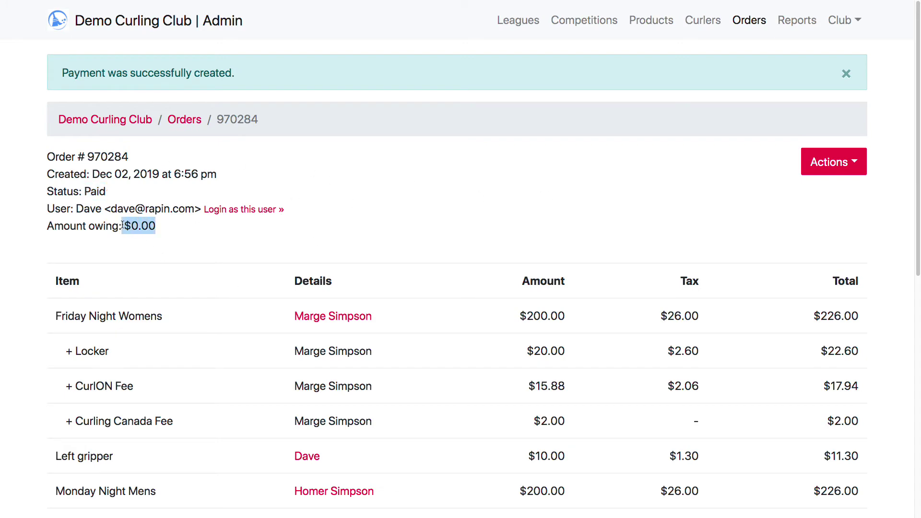
click(559, 222)
scroll(549, 216, down, 10)
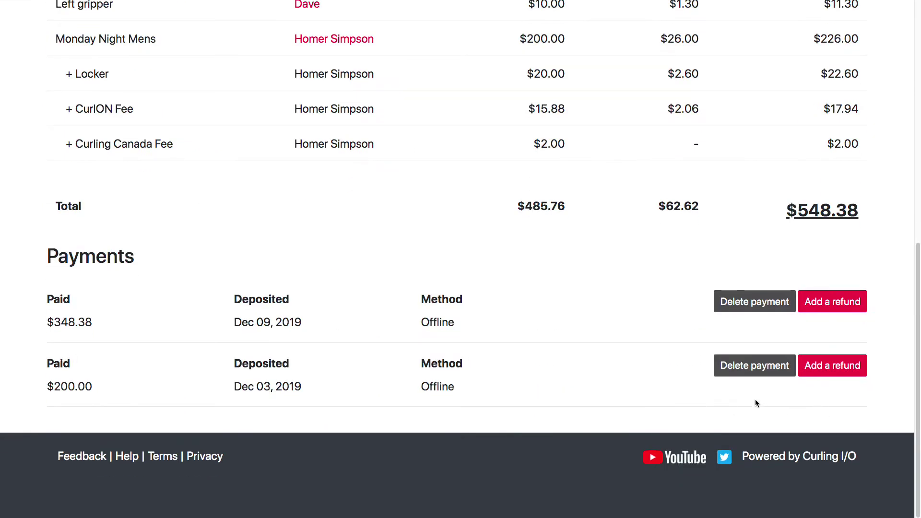
scroll(843, 411, up, 10)
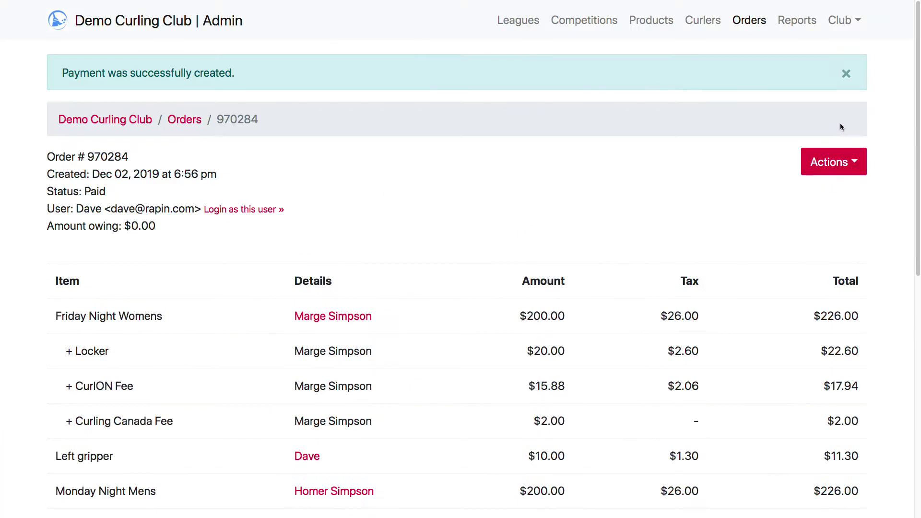
click(849, 163)
click(749, 194)
Compare the amounts of the two recorded payments to see how much each one could refund.
scroll(739, 193, down, 10)
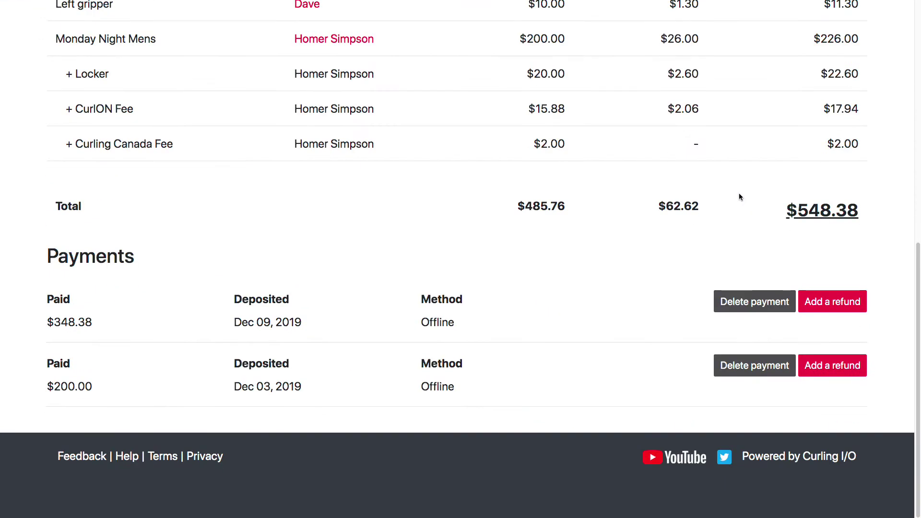
drag(54, 322, 219, 338)
double_click(61, 387)
click(591, 292)
drag(54, 322, 90, 331)
click(312, 288)
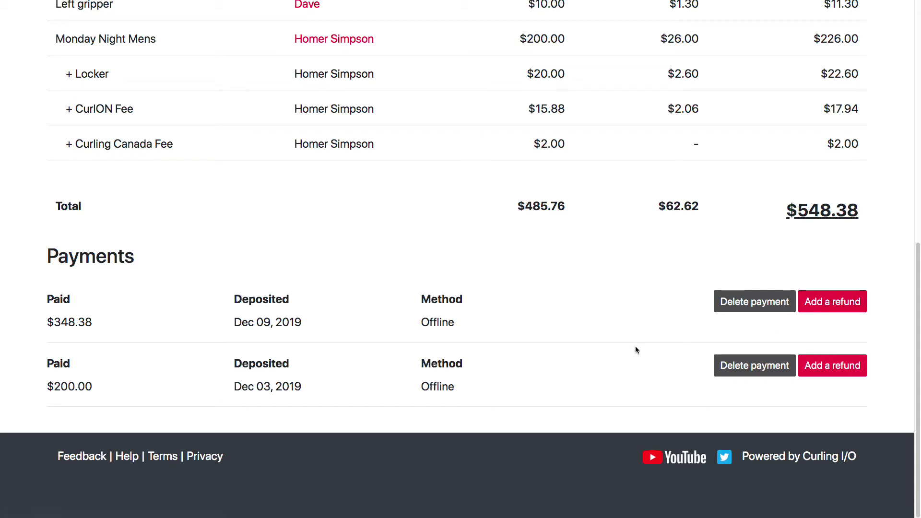
Refund both Locker items from the $200 payment with the reason "No longer want lockers", leaving the amount at 0.00.
click(837, 368)
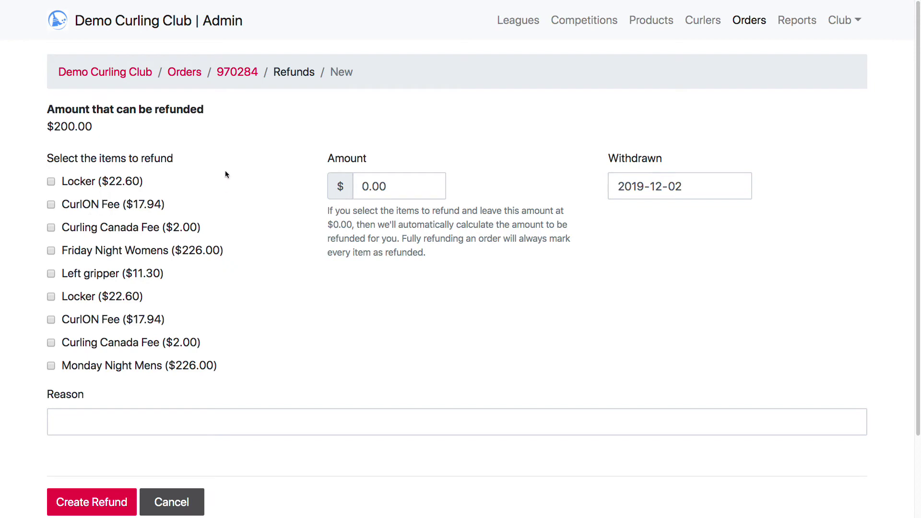
click(91, 183)
click(79, 298)
mouse_move(744, 190)
click(221, 429)
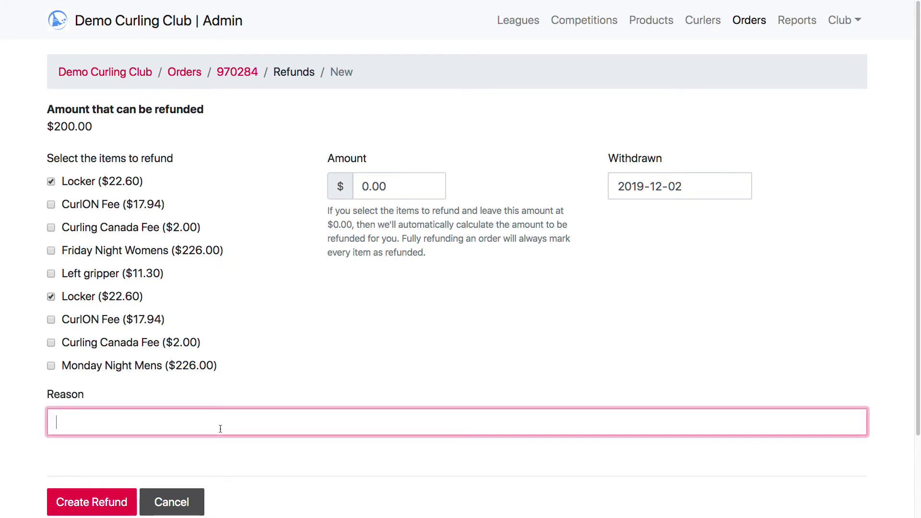
text(No longer want lockers)
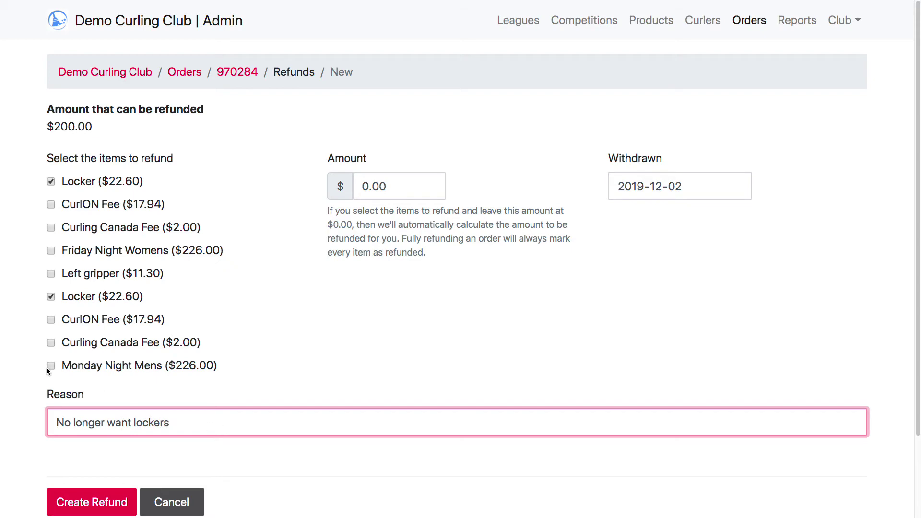
click(99, 500)
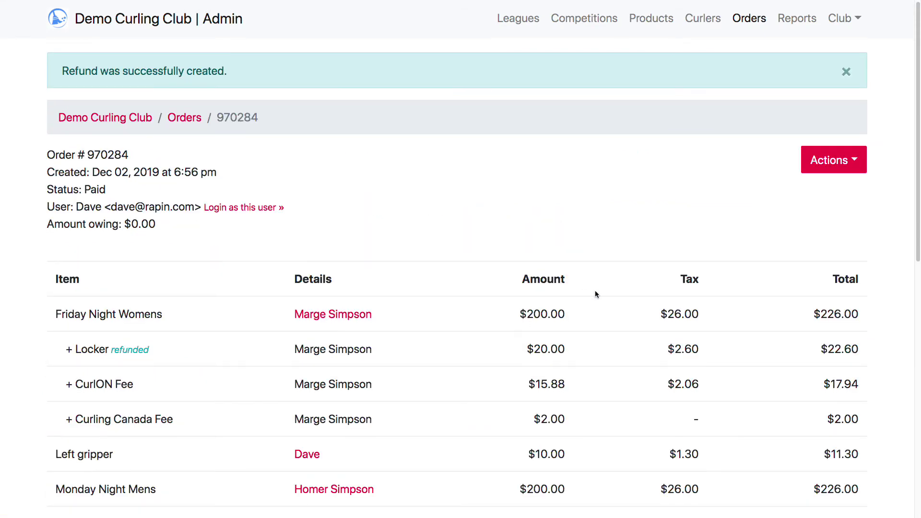
Examine the refund entry's amount under the payments and the refund marks on both Locker items.
scroll(598, 292, down, 10)
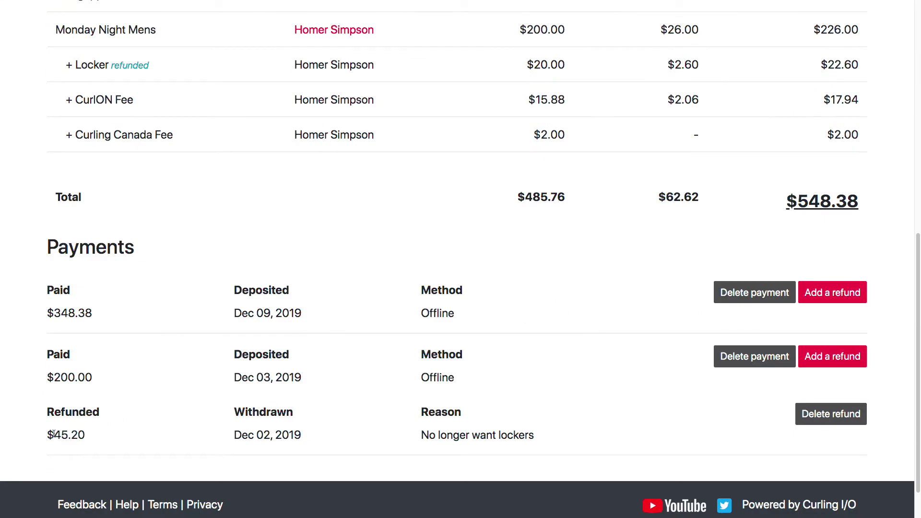
drag(54, 434, 116, 437)
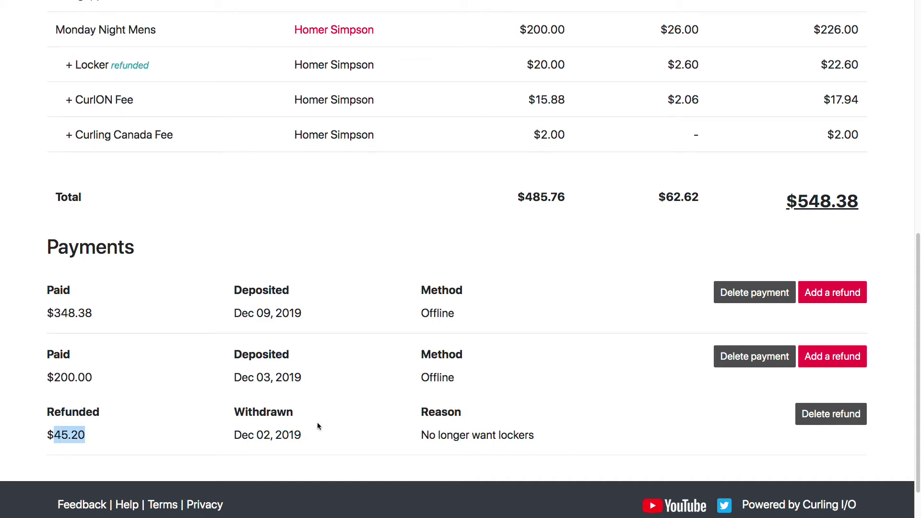
scroll(413, 357, up, 7)
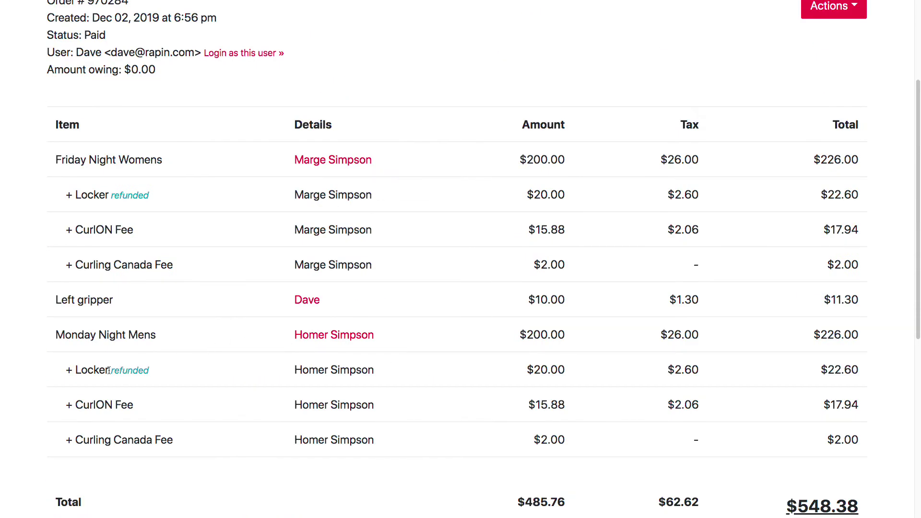
drag(109, 370, 150, 370)
drag(109, 194, 162, 208)
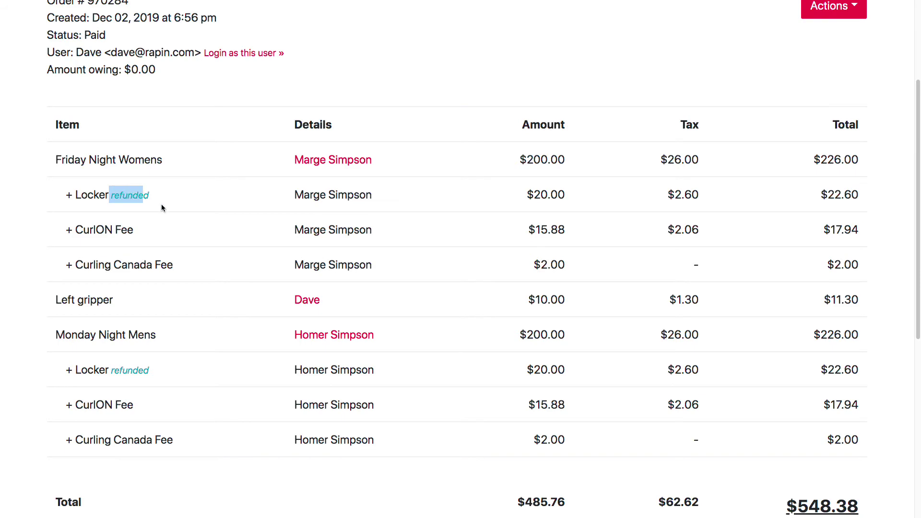
Check the order's status following the refund and dismiss the notice.
scroll(201, 220, up, 4)
double_click(95, 191)
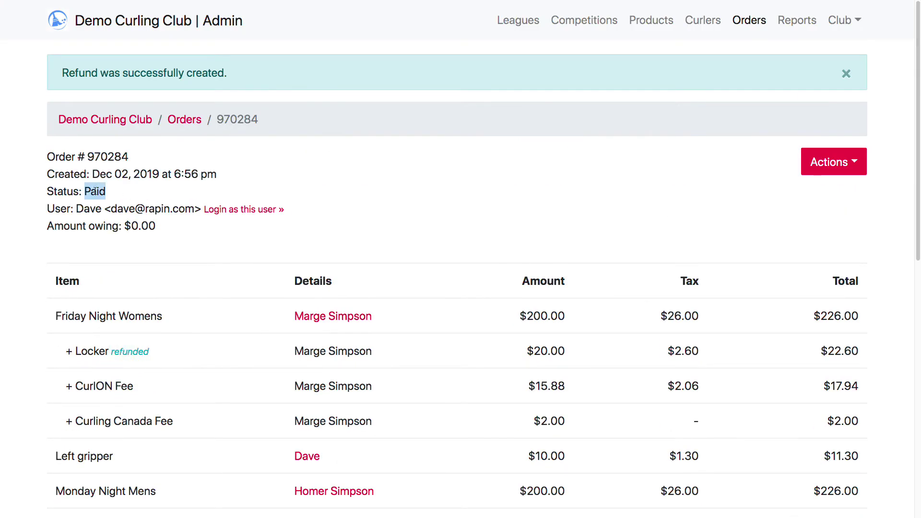
click(485, 194)
click(847, 75)
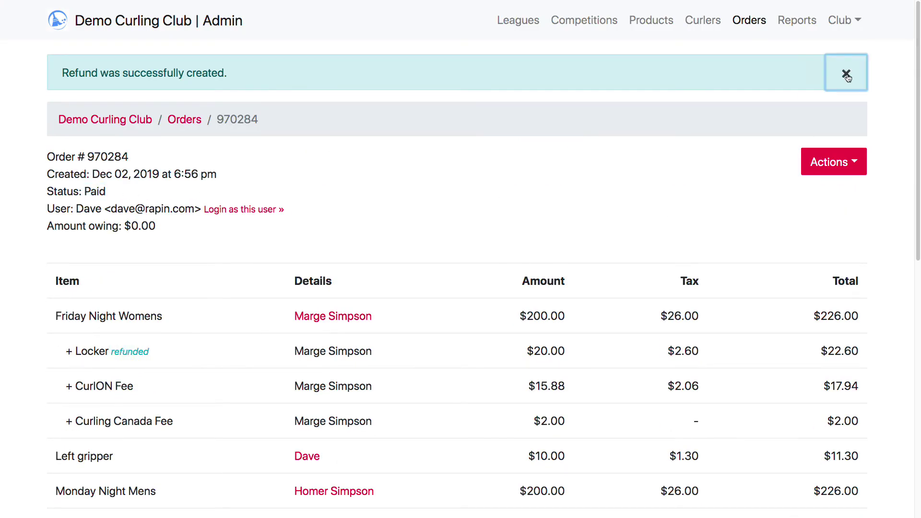
double_click(95, 144)
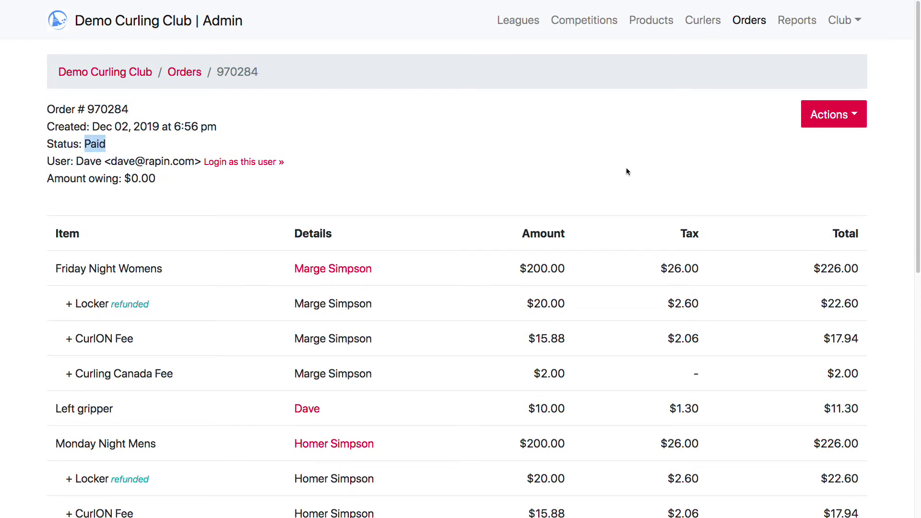
Delete the "No longer want lockers" refund from the $200 payment and check the Locker items' refund marks.
scroll(666, 179, down, 10)
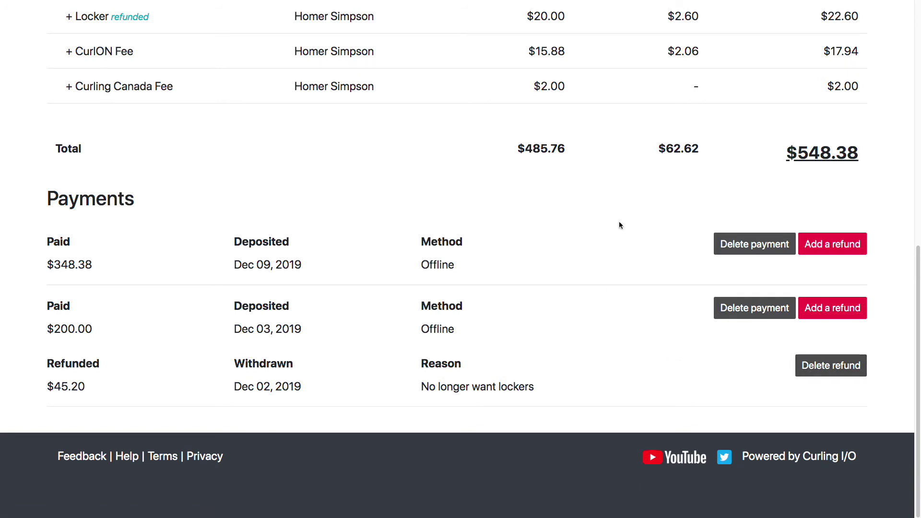
click(835, 369)
click(539, 44)
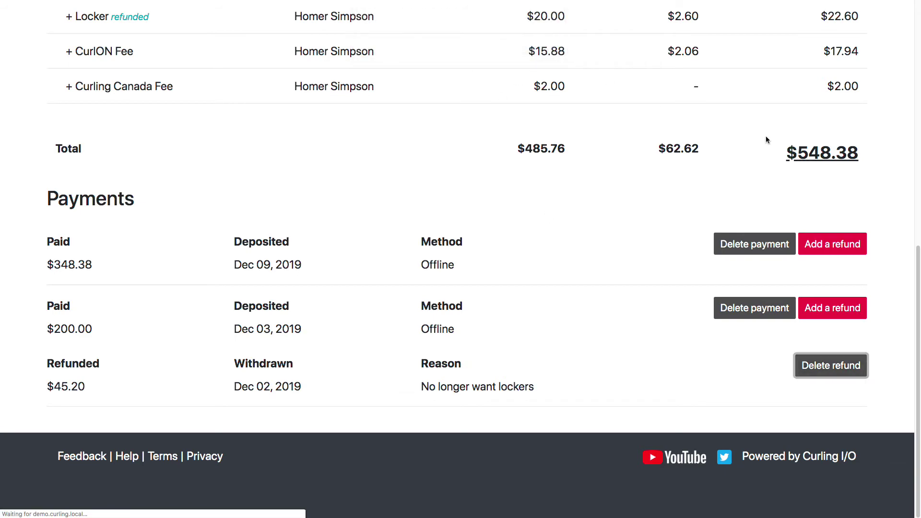
scroll(810, 287, down, 10)
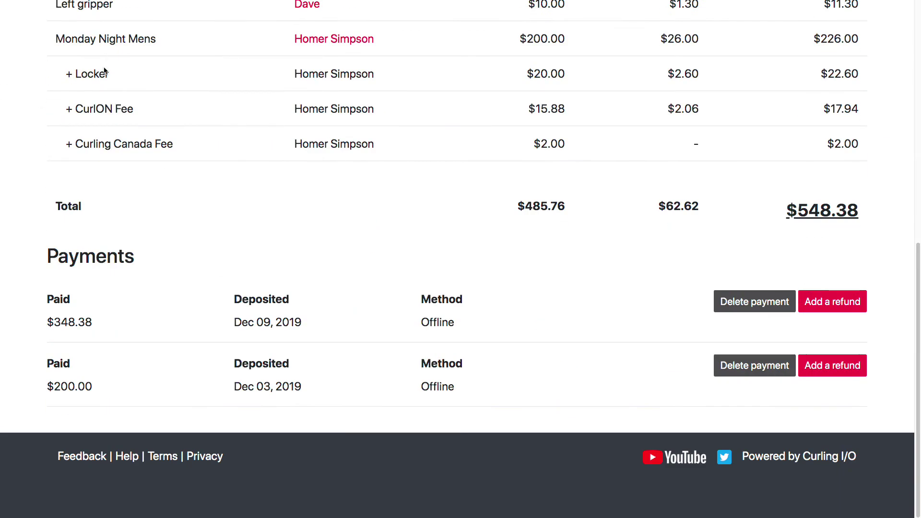
scroll(579, 201, up, 10)
Delete the $200 payment from the order and check the order's status.
scroll(199, 232, down, 10)
click(755, 366)
click(543, 46)
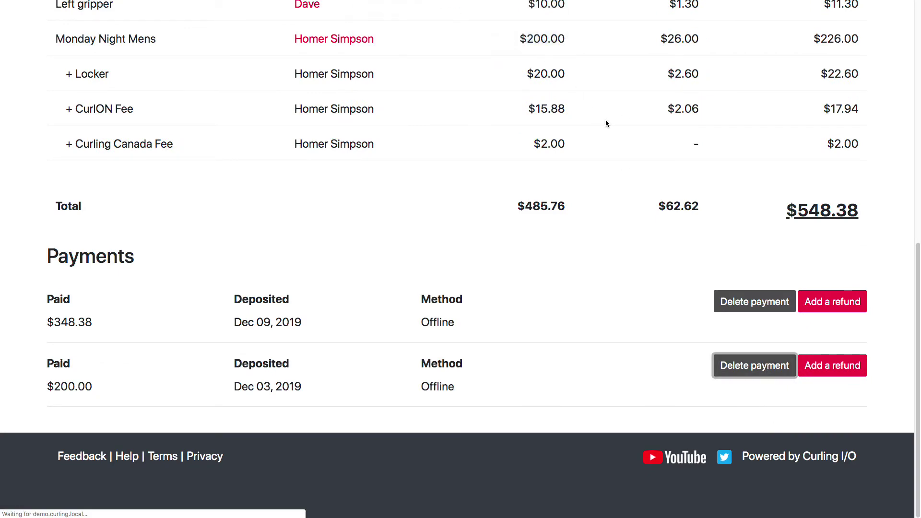
scroll(639, 224, down, 10)
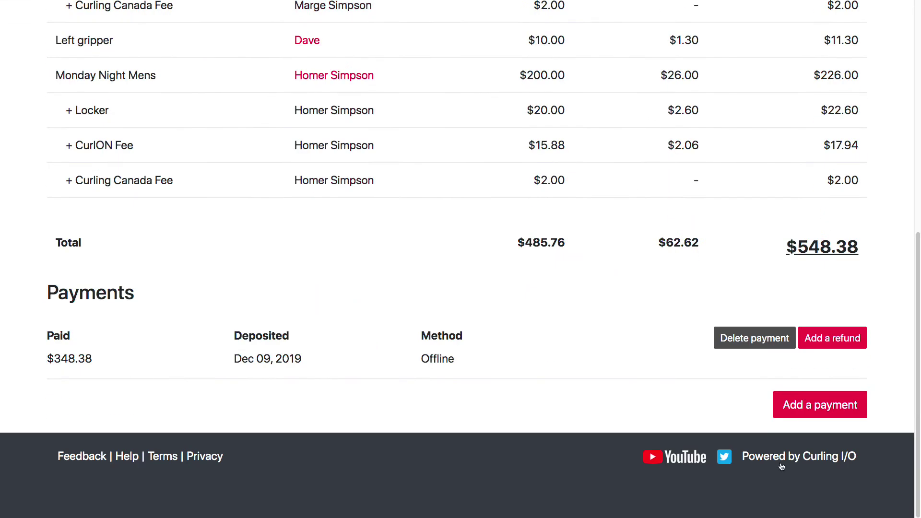
scroll(189, 347, up, 10)
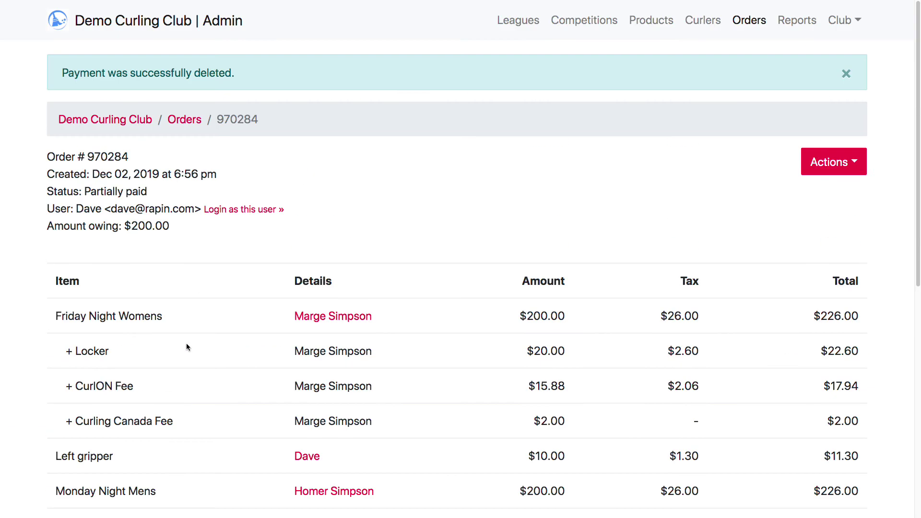
drag(139, 191, 76, 188)
Delete the remaining $348.38 payment, check the order's status and dismiss the notice.
scroll(448, 209, down, 10)
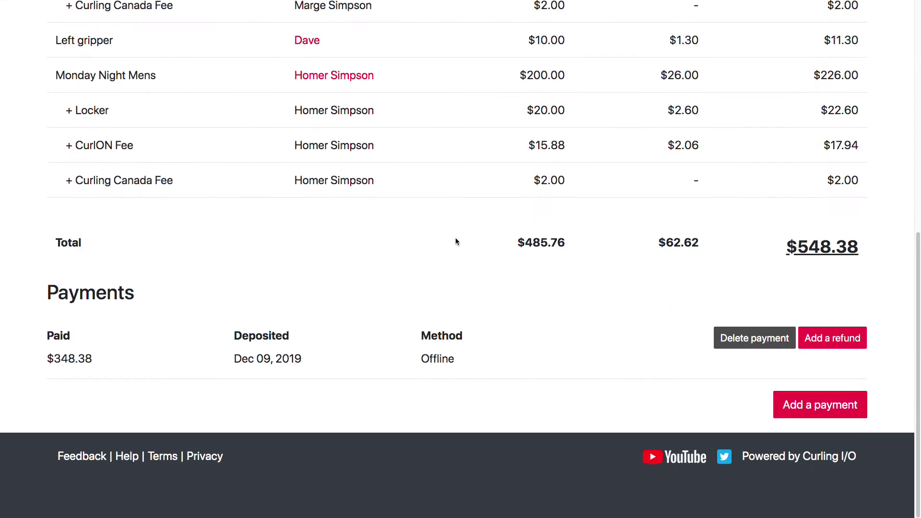
click(750, 343)
click(545, 44)
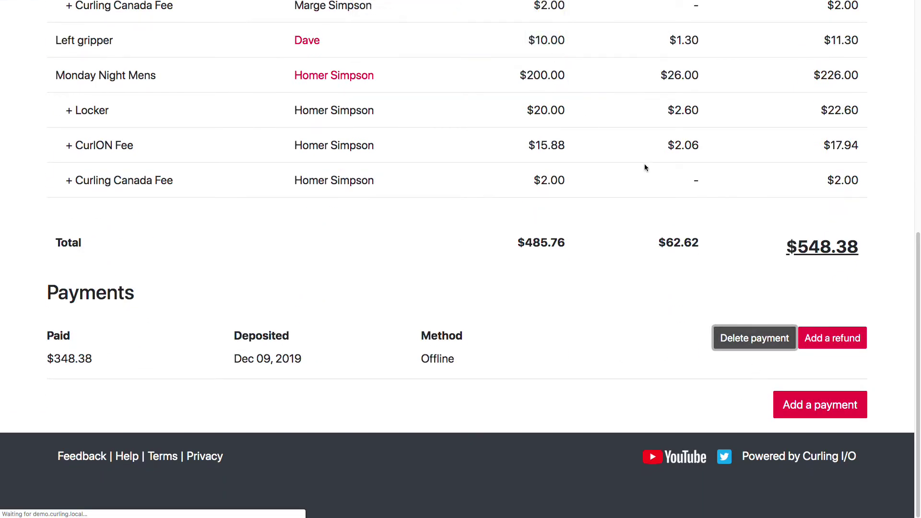
double_click(105, 190)
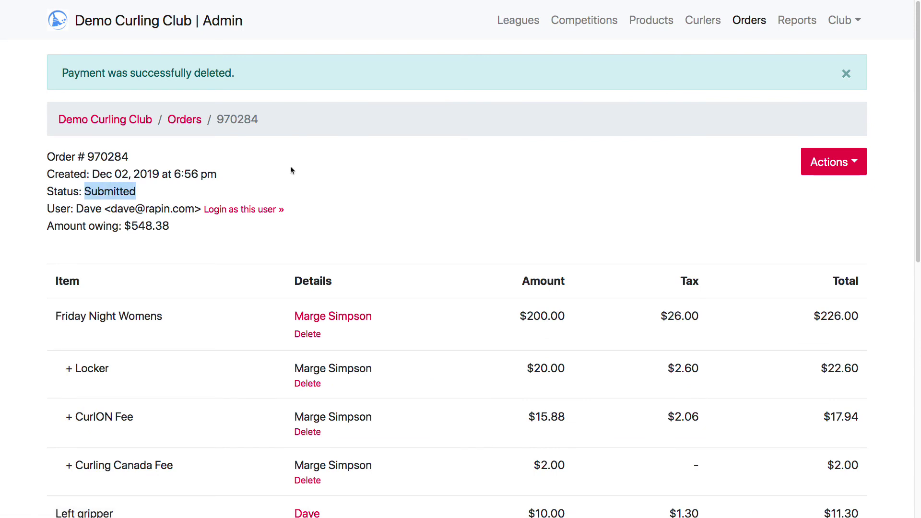
click(856, 76)
Create an order adjustment of -20 with a description saying the curler is a lifetime member.
click(840, 114)
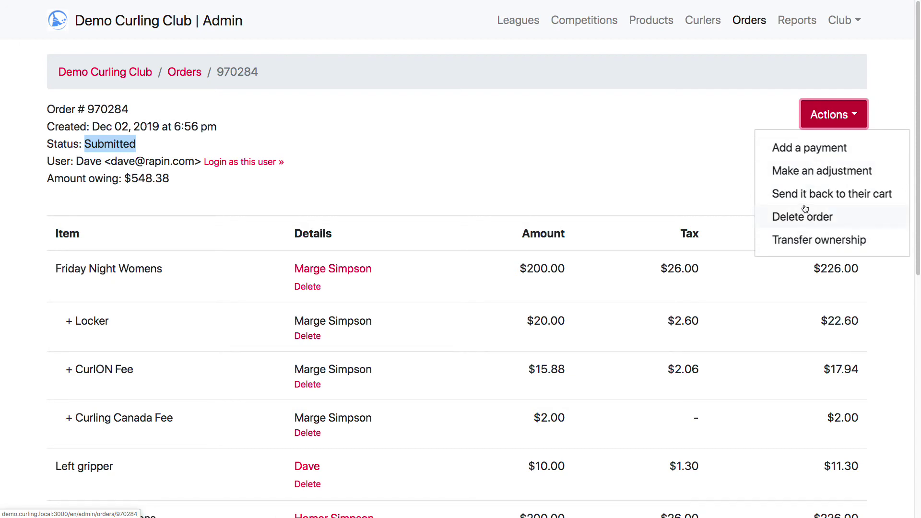
click(681, 156)
click(839, 127)
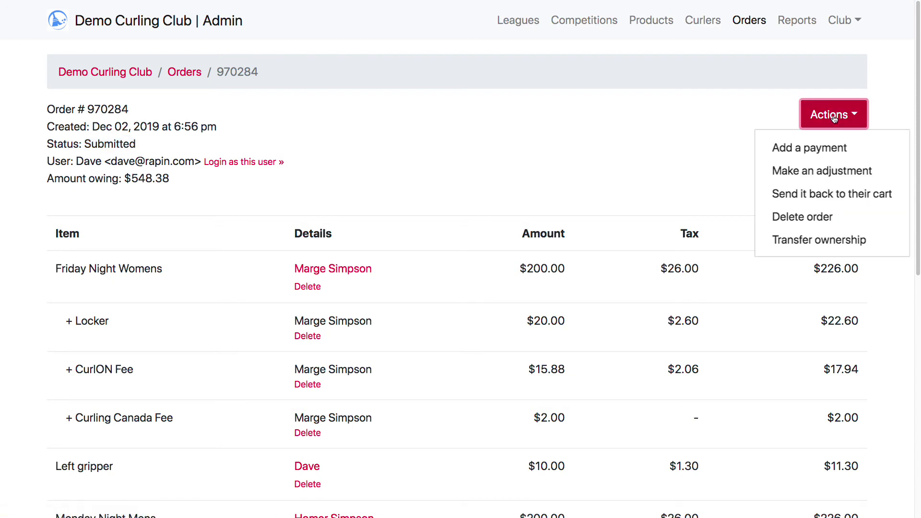
click(808, 172)
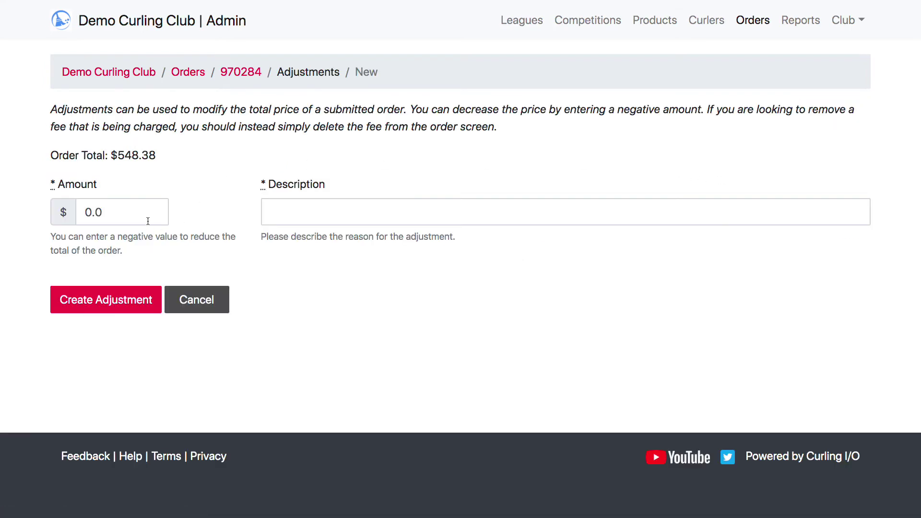
double_click(148, 221)
text(-200)
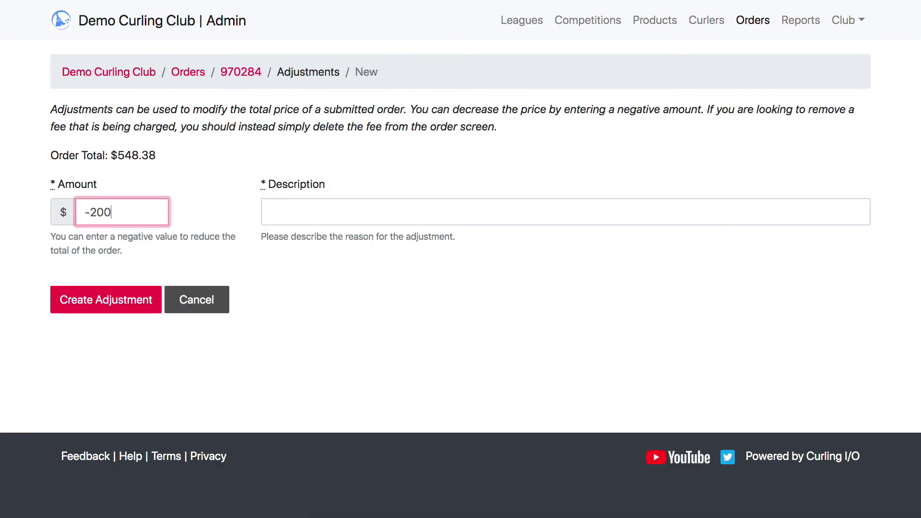
key(BackSpace)
click(326, 208)
text(Homer)
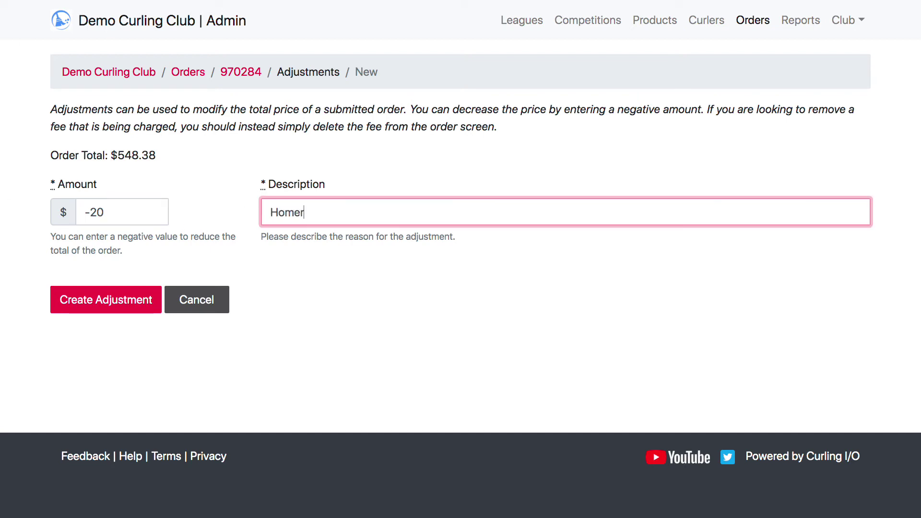
text( is a lifetime member)
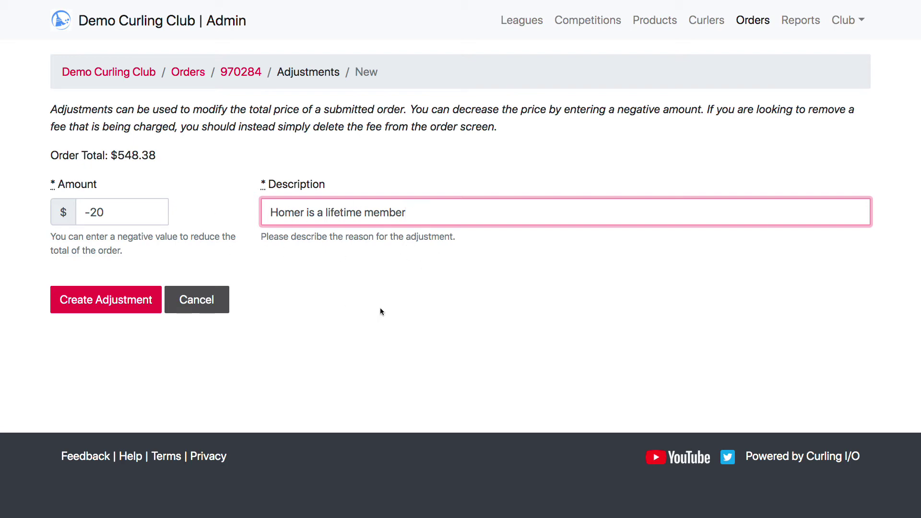
click(447, 277)
click(86, 301)
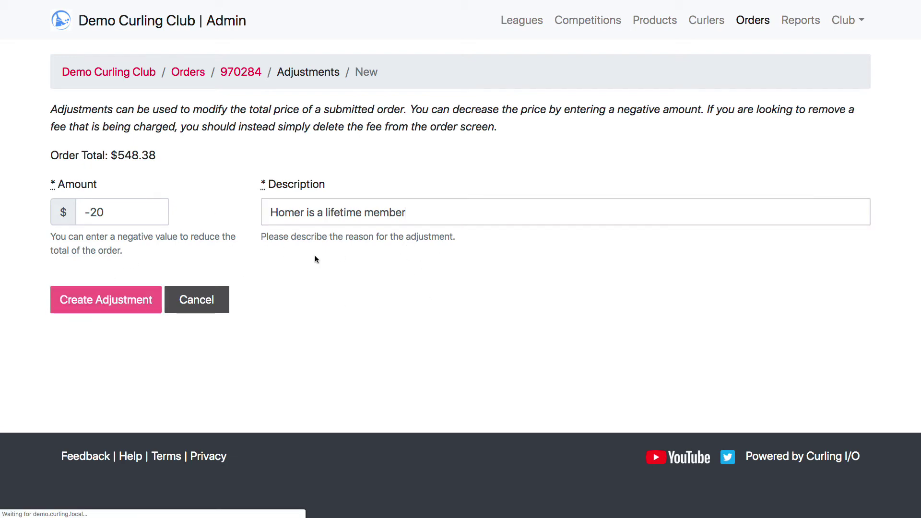
Examine the adjustment line, the order total and the amount owing offered for a new payment, without recording one.
scroll(431, 214, down, 2)
scroll(431, 211, down, 7)
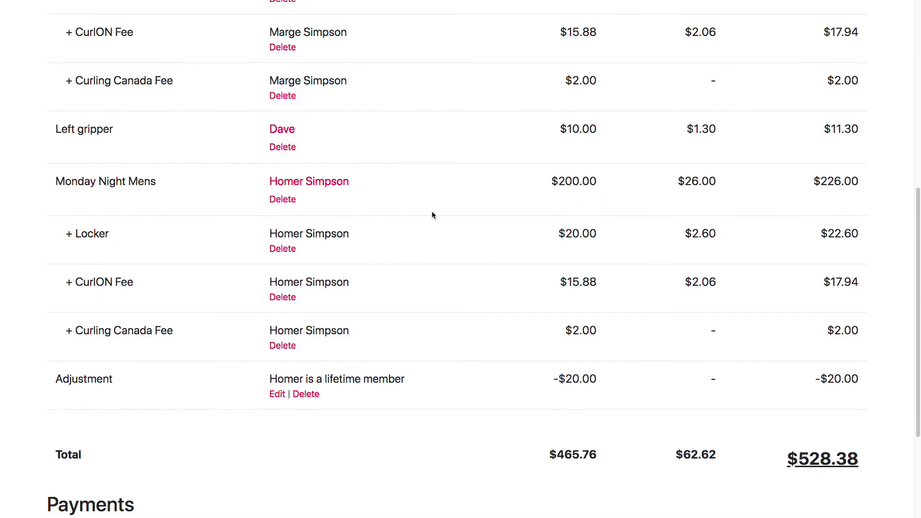
drag(71, 380, 130, 381)
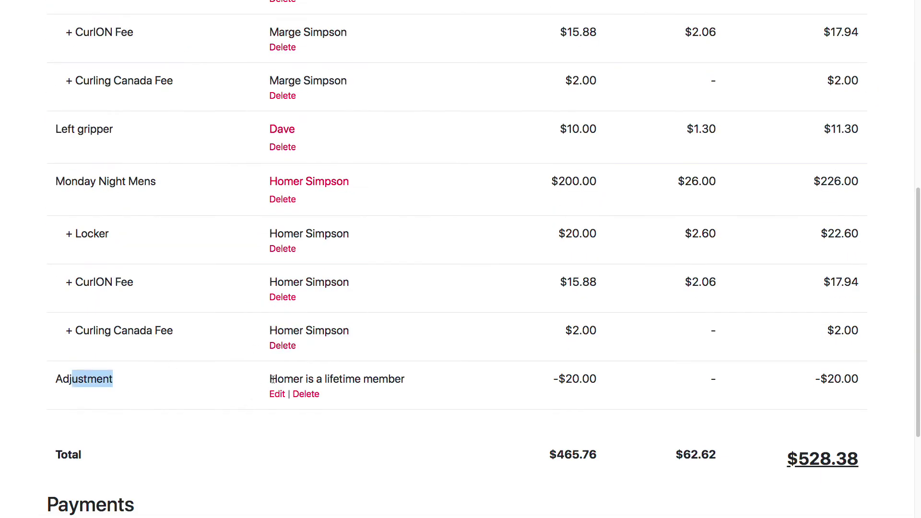
drag(271, 379, 387, 383)
click(606, 382)
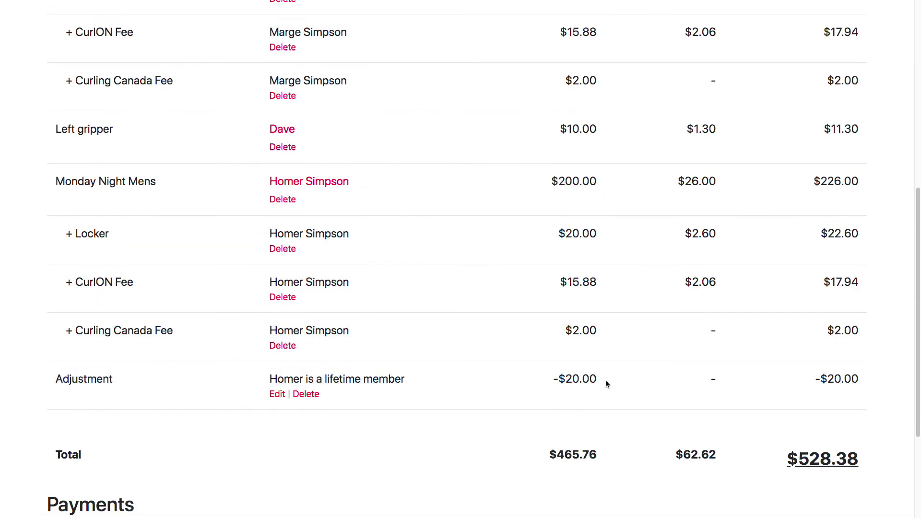
click(552, 411)
drag(553, 379, 586, 379)
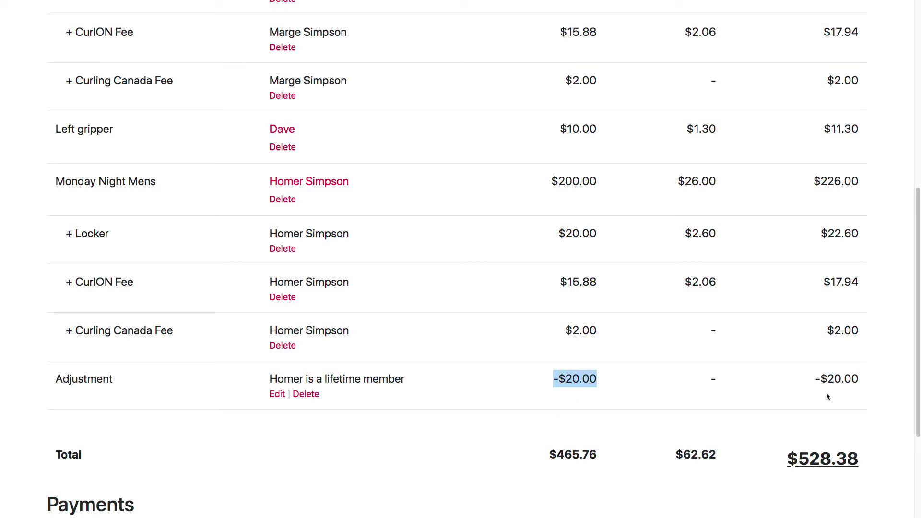
drag(827, 379, 760, 390)
scroll(763, 379, down, 4)
click(766, 368)
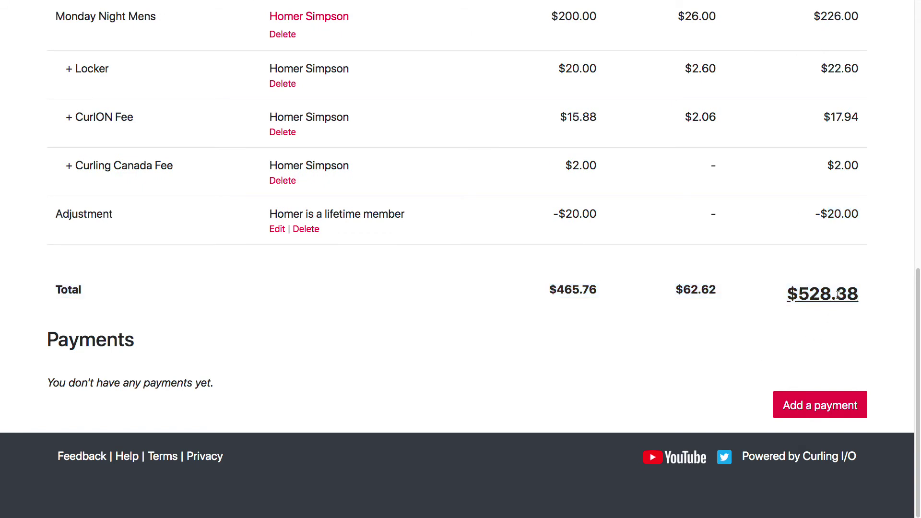
click(816, 408)
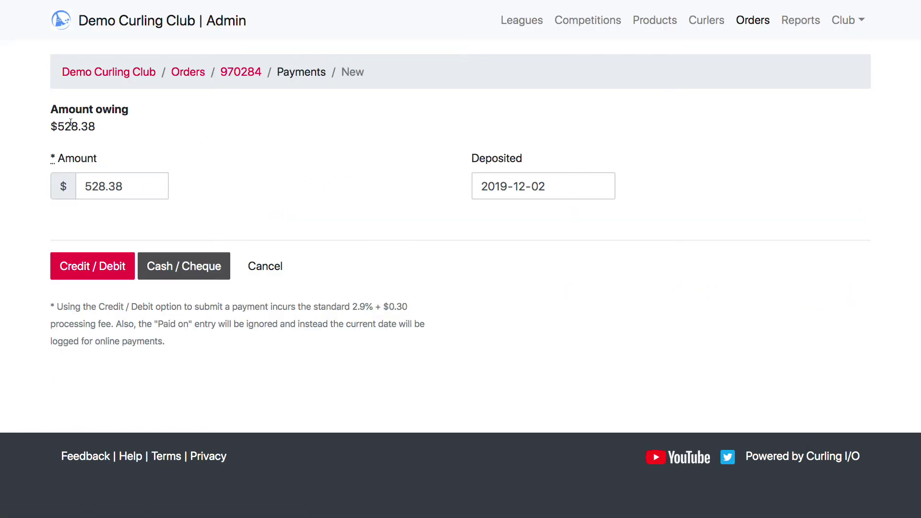
click(278, 268)
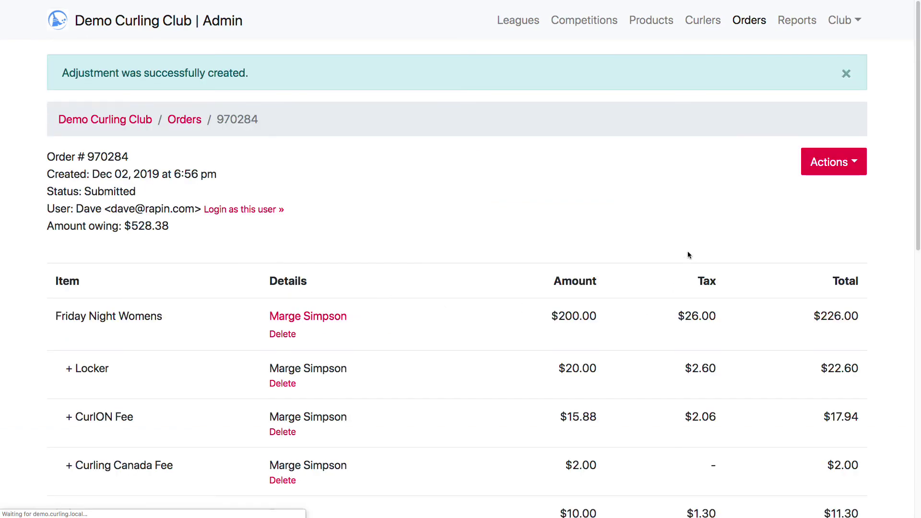
Delete the lifetime member adjustment from the order.
scroll(792, 173, down, 10)
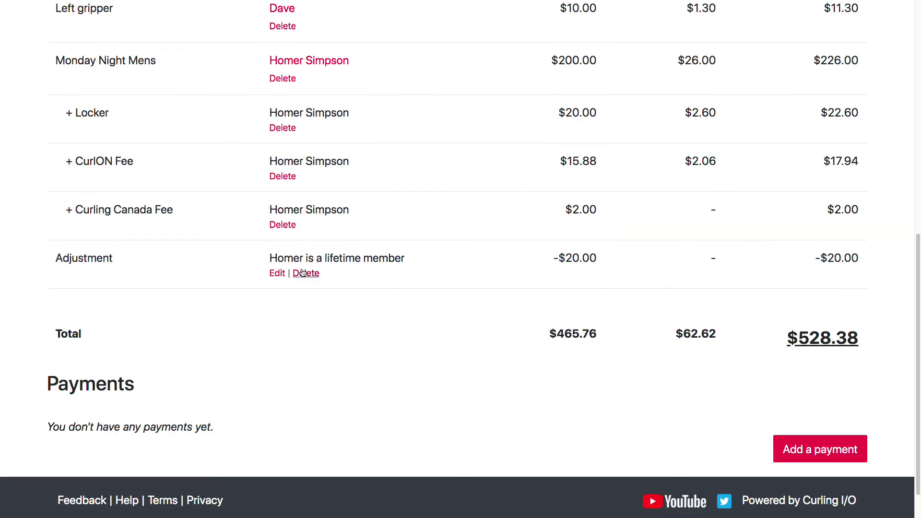
click(306, 273)
click(547, 44)
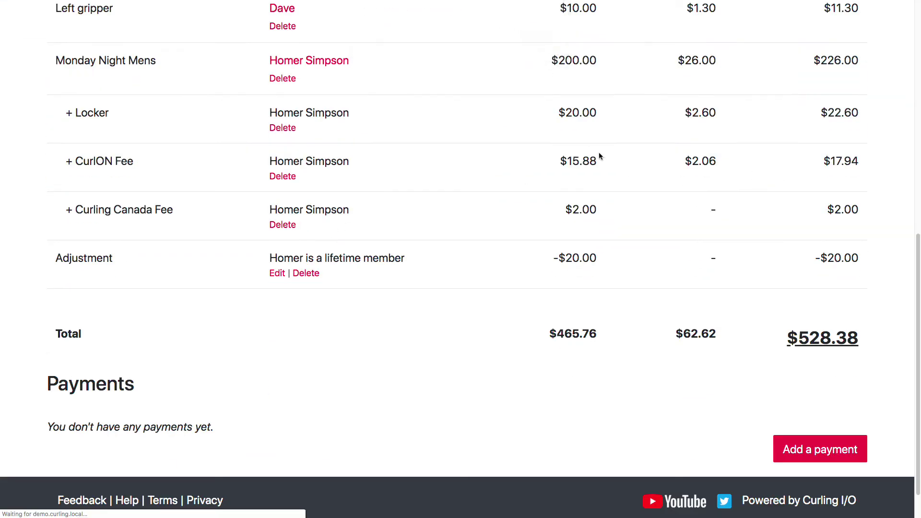
Create an order adjustment of 50 with the description "Didn't want to volunteer".
click(839, 169)
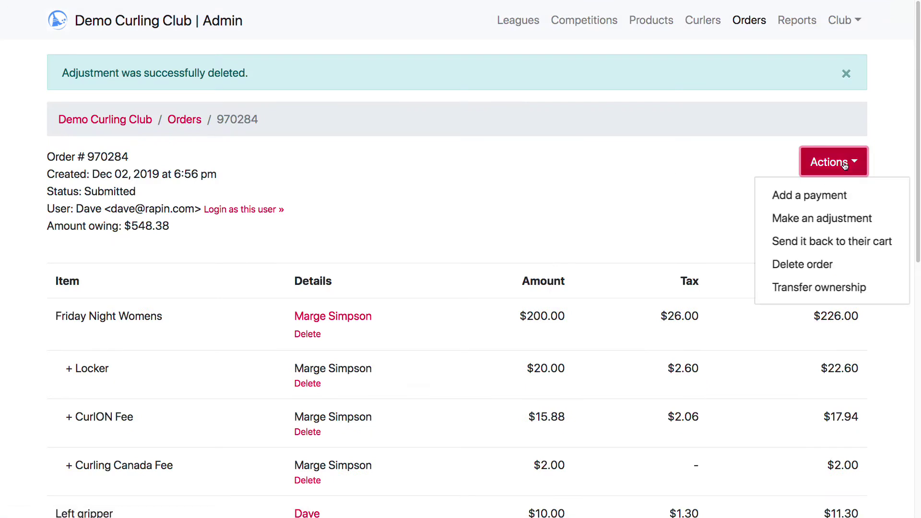
click(835, 218)
click(302, 210)
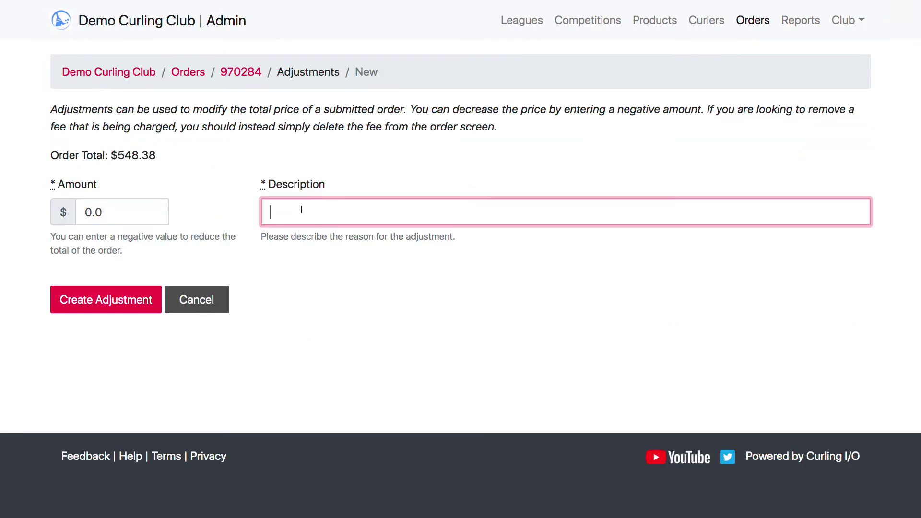
text(Didn't want to v)
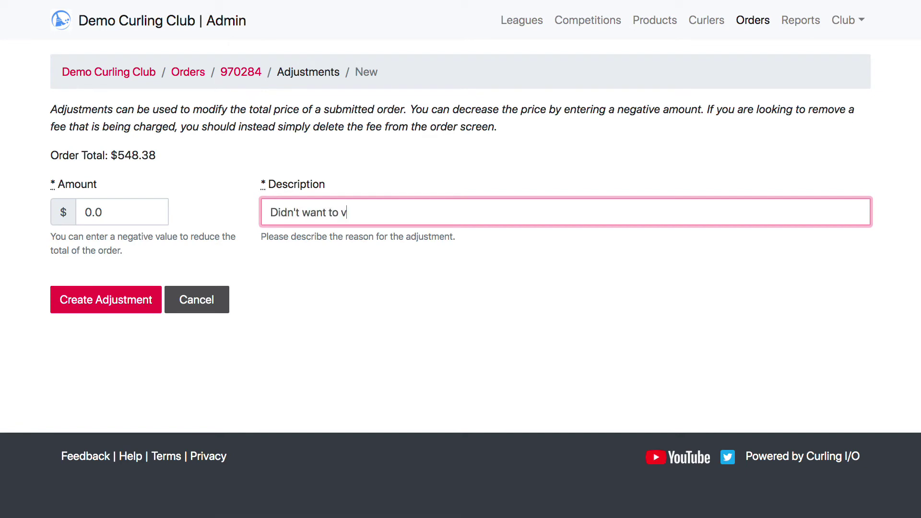
text(olunteer)
drag(109, 212, 26, 202)
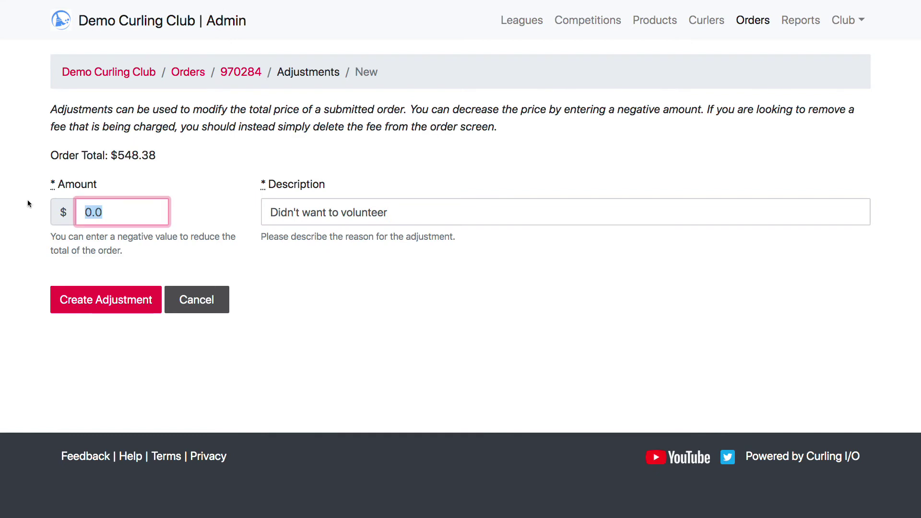
text(50)
click(175, 156)
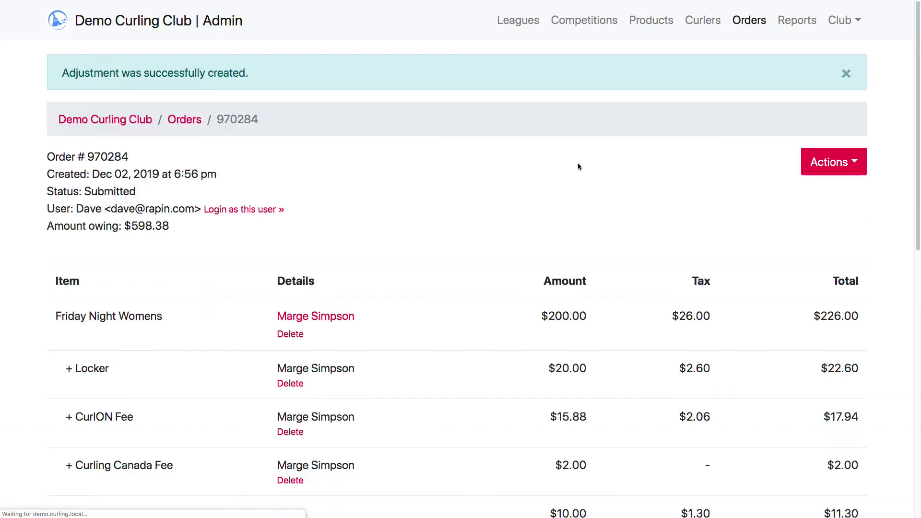
Examine the volunteer adjustment's amount and the order's total.
scroll(579, 165, down, 10)
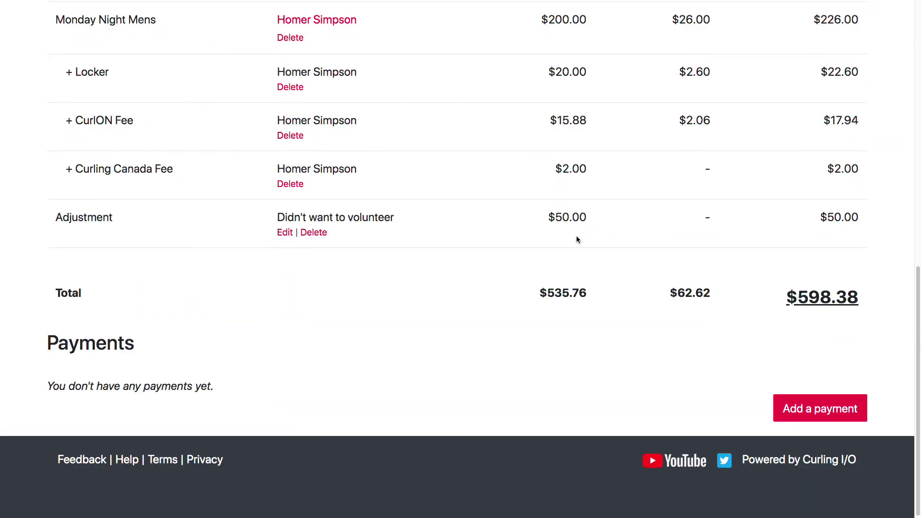
double_click(582, 221)
click(881, 304)
drag(881, 303, 790, 295)
scroll(698, 267, up, 3)
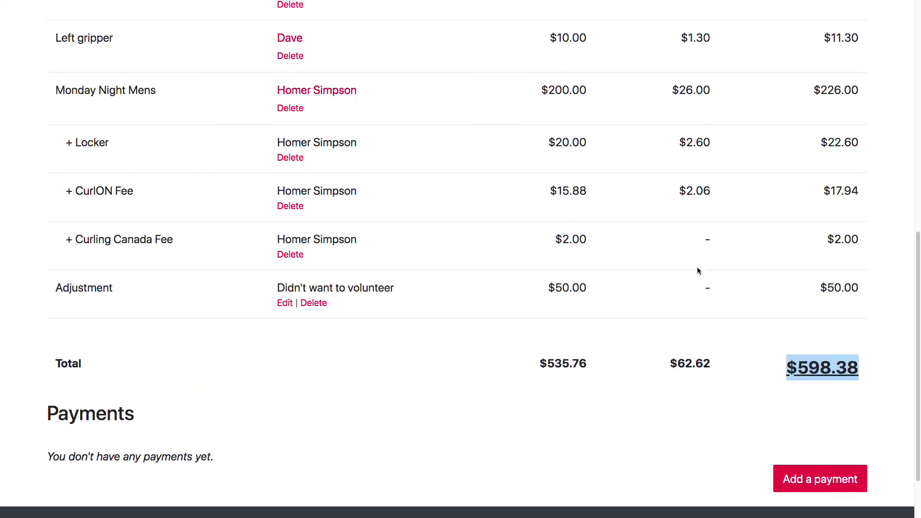
Examine the amount owing offered for a new payment on the order, without recording one.
scroll(699, 270, down, 3)
click(809, 408)
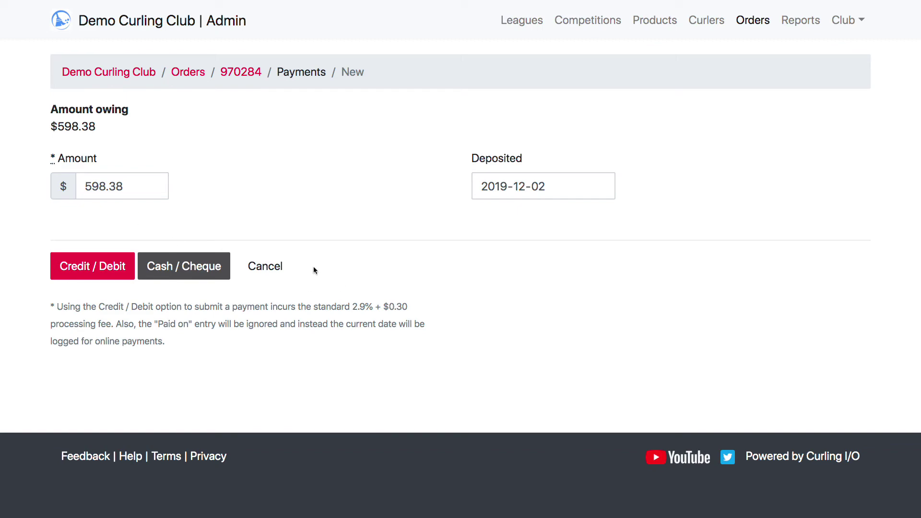
click(269, 266)
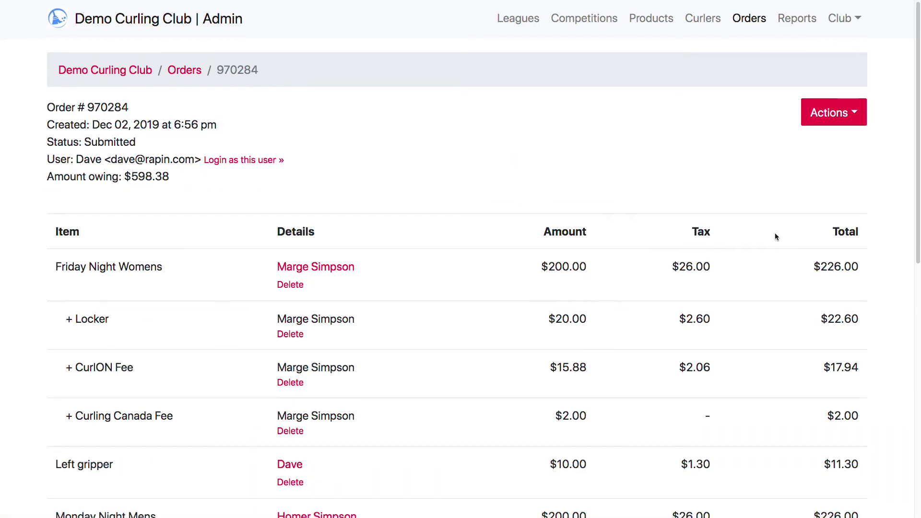
Examine the edit form of the "Didn't want to volunteer" adjustment, leaving it without saving.
scroll(776, 232, down, 10)
scroll(738, 232, up, 10)
scroll(401, 282, down, 4)
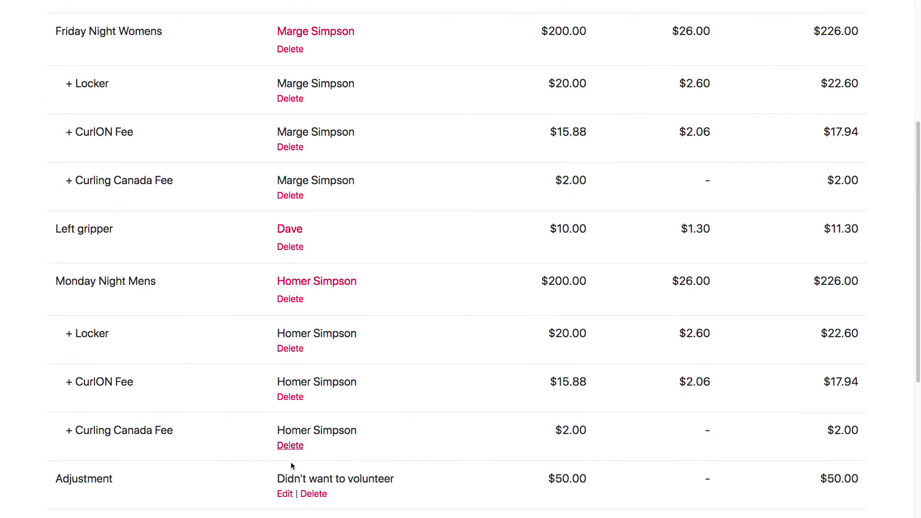
click(283, 493)
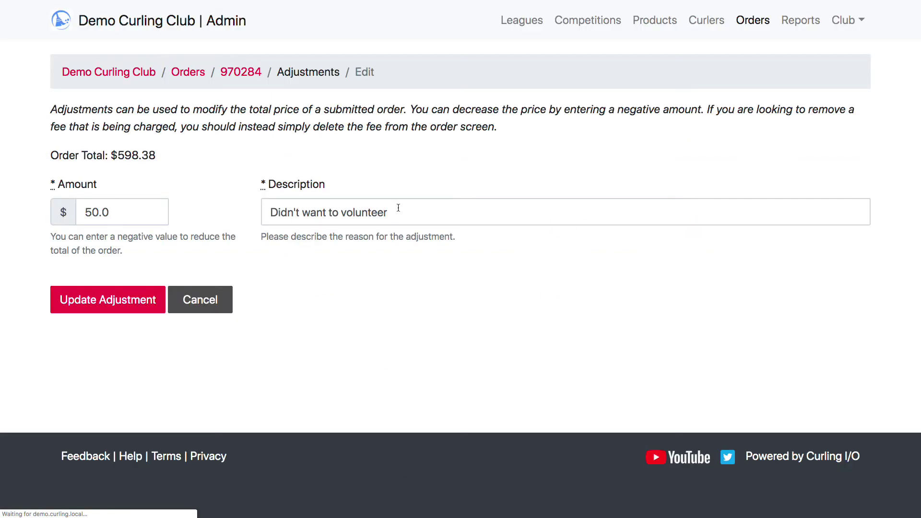
click(207, 300)
Delete the Locker fee under Friday Night Womens from the order and check the order's total.
scroll(437, 308, down, 3)
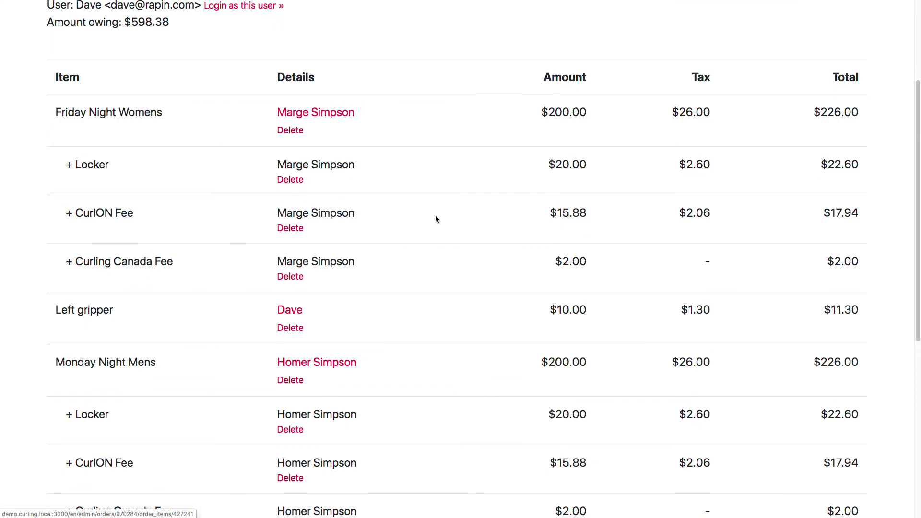
scroll(436, 219, down, 7)
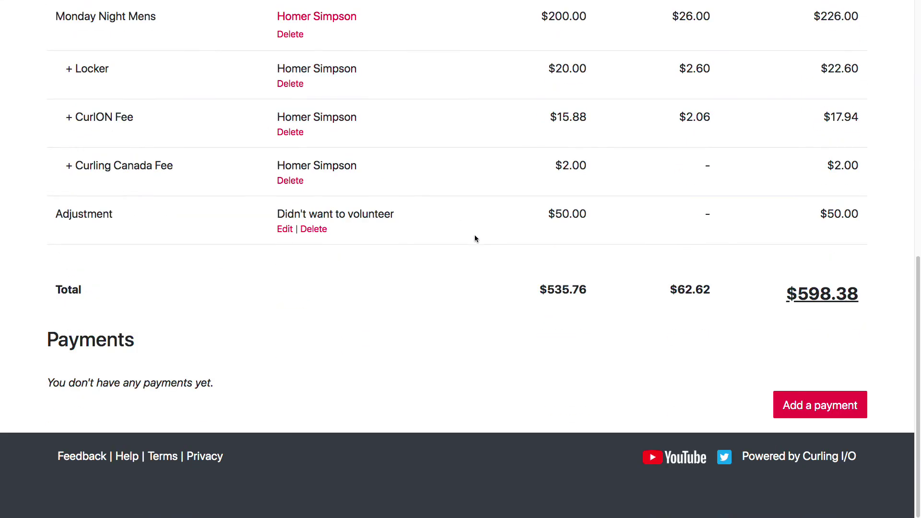
scroll(482, 233, up, 9)
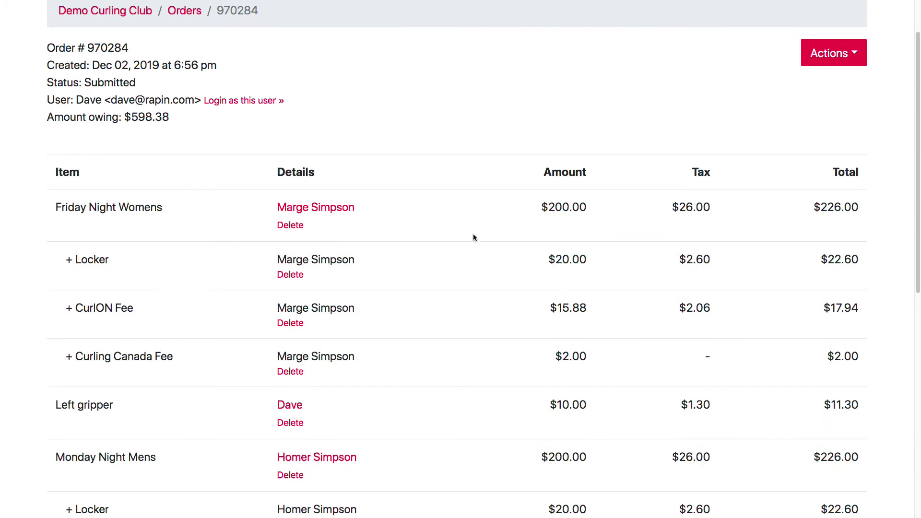
scroll(458, 234, down, 3)
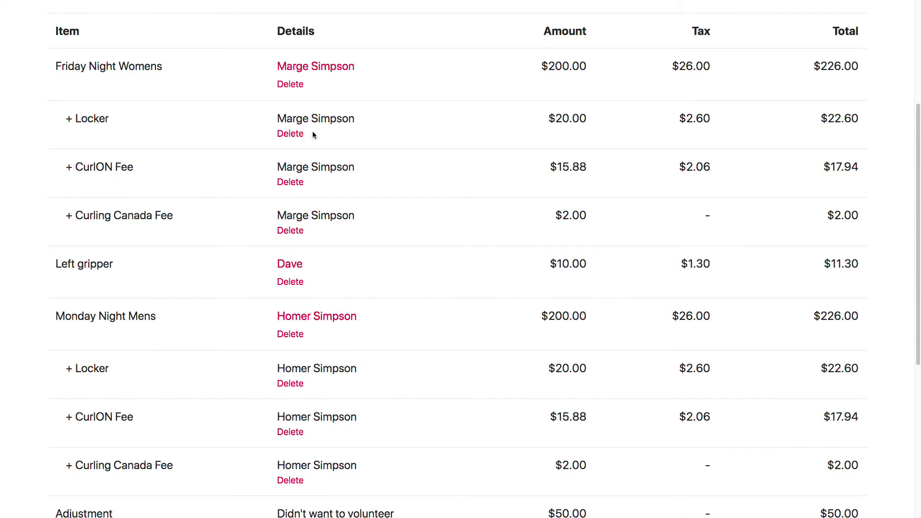
scroll(480, 179, down, 6)
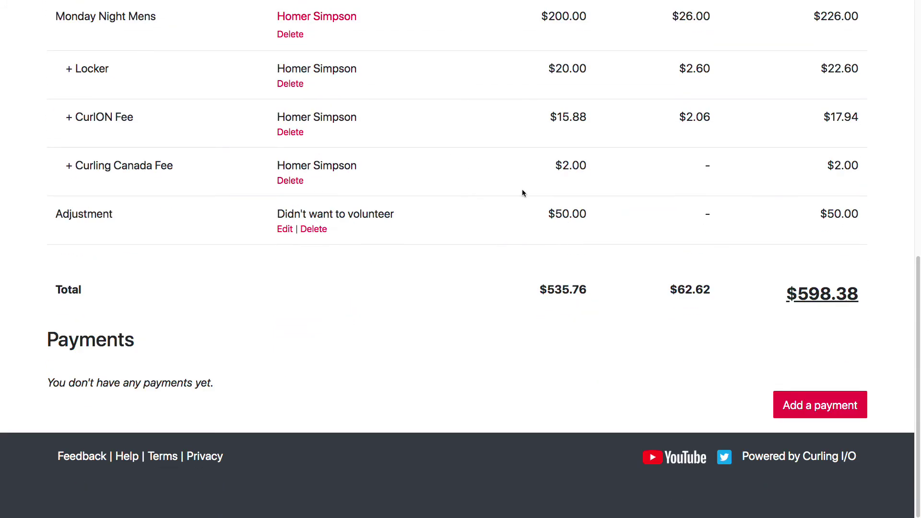
scroll(522, 192, up, 8)
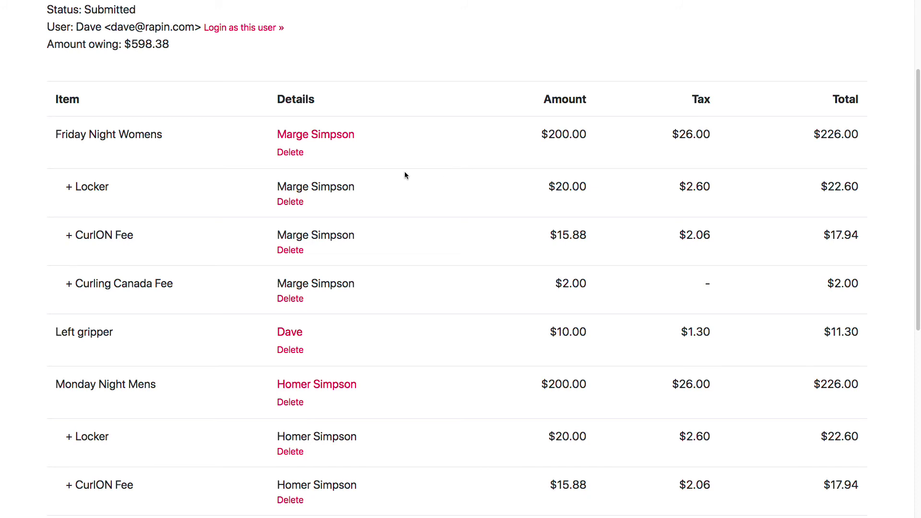
click(291, 203)
click(557, 44)
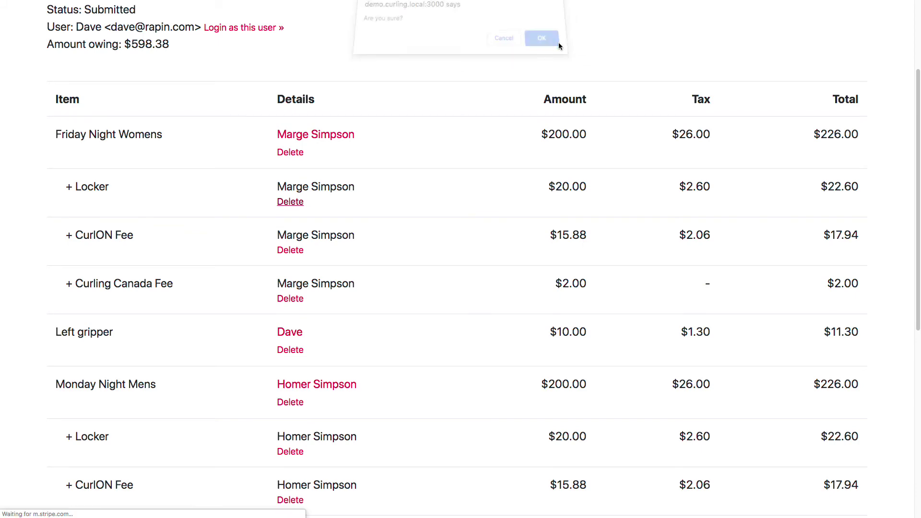
scroll(525, 189, down, 10)
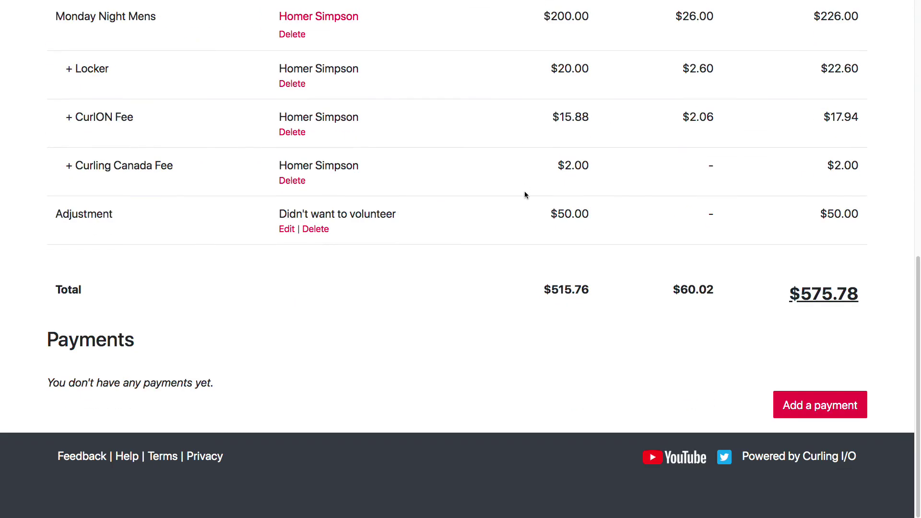
Delete the Locker fee under Monday Night Mens from the order and check the order's total.
scroll(525, 191, up, 4)
click(286, 259)
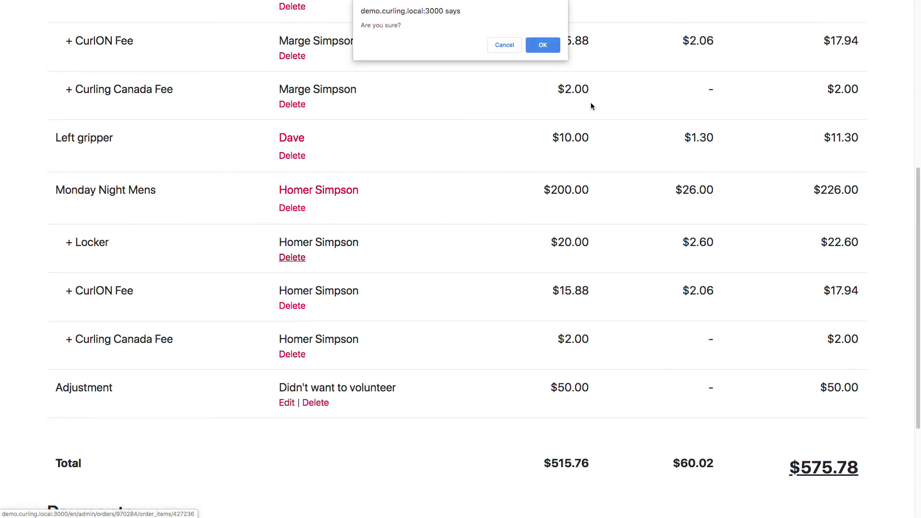
click(547, 43)
scroll(734, 160, down, 10)
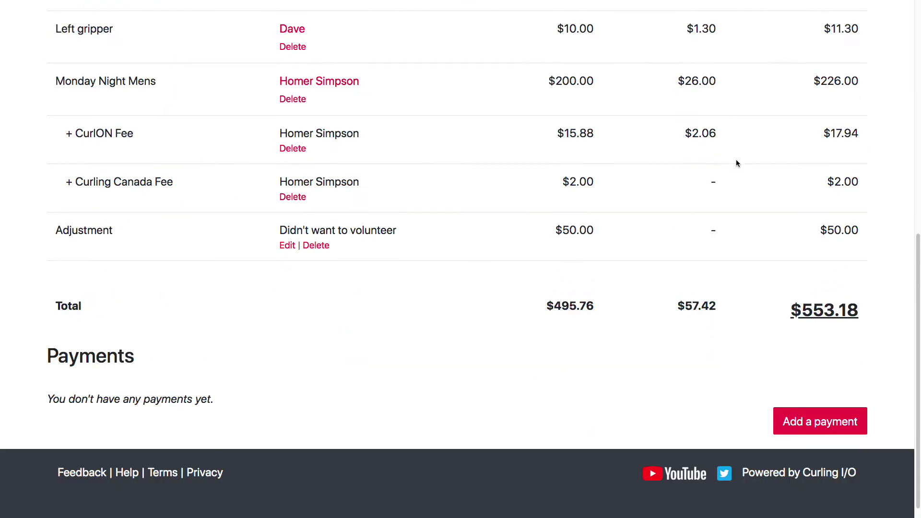
drag(859, 311, 792, 310)
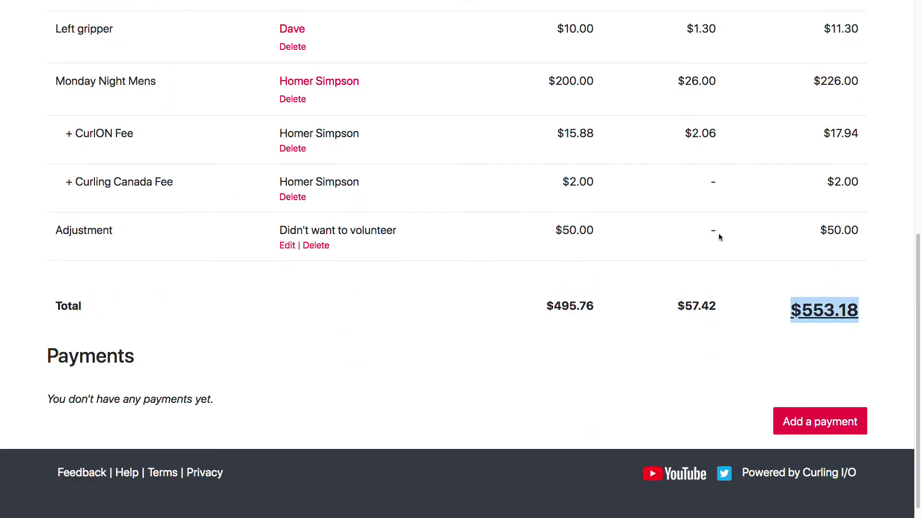
click(756, 236)
Delete the "Didn't want to volunteer" adjustment from the order, check the total and dismiss the notice.
scroll(755, 235, up, 5)
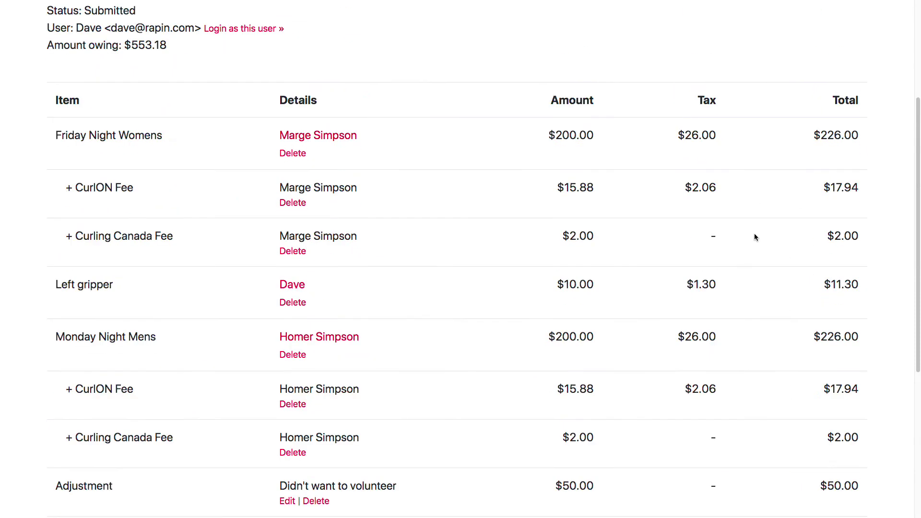
scroll(506, 215, down, 3)
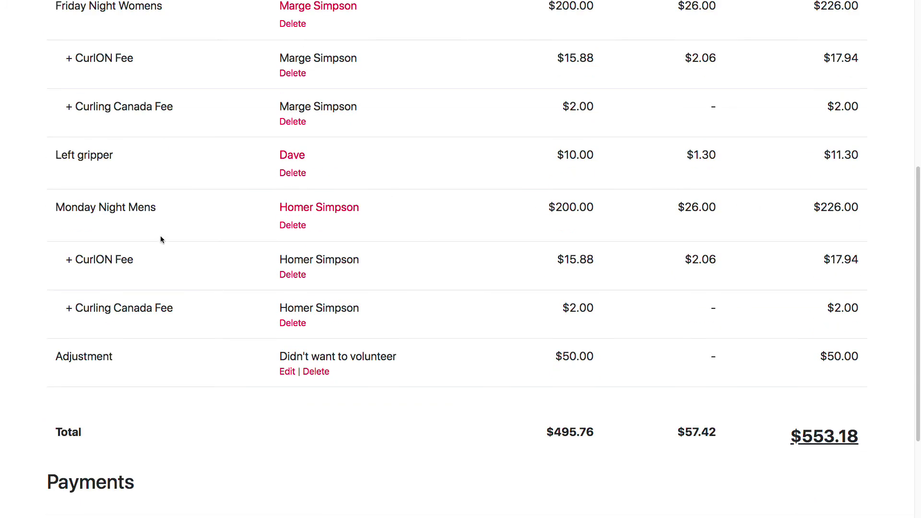
click(318, 372)
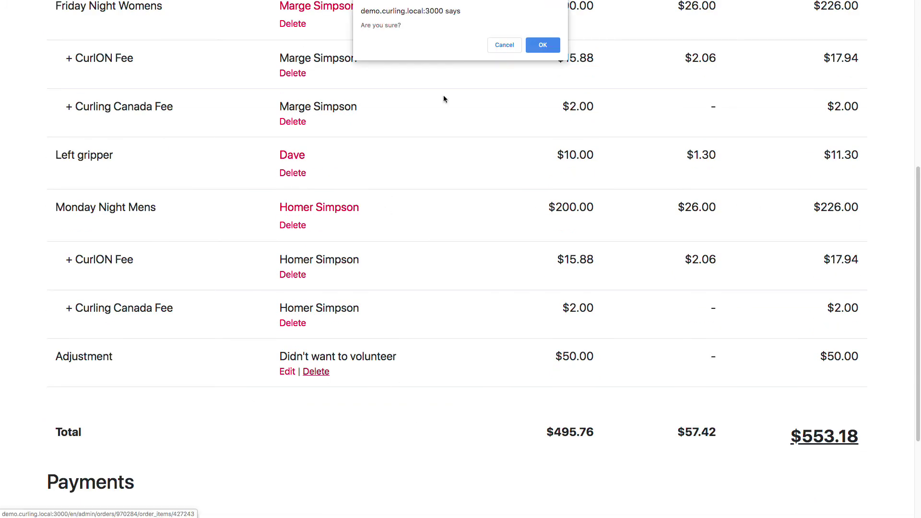
click(542, 45)
scroll(800, 242, down, 8)
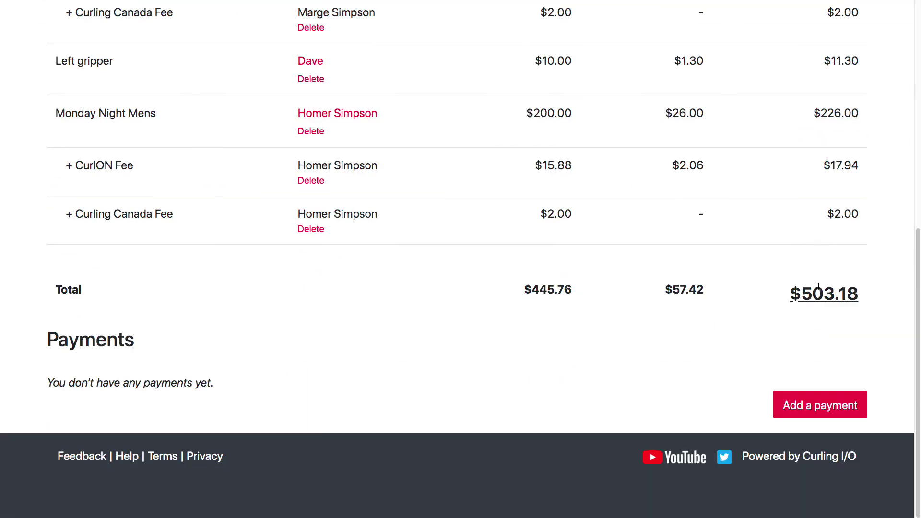
scroll(536, 293, up, 9)
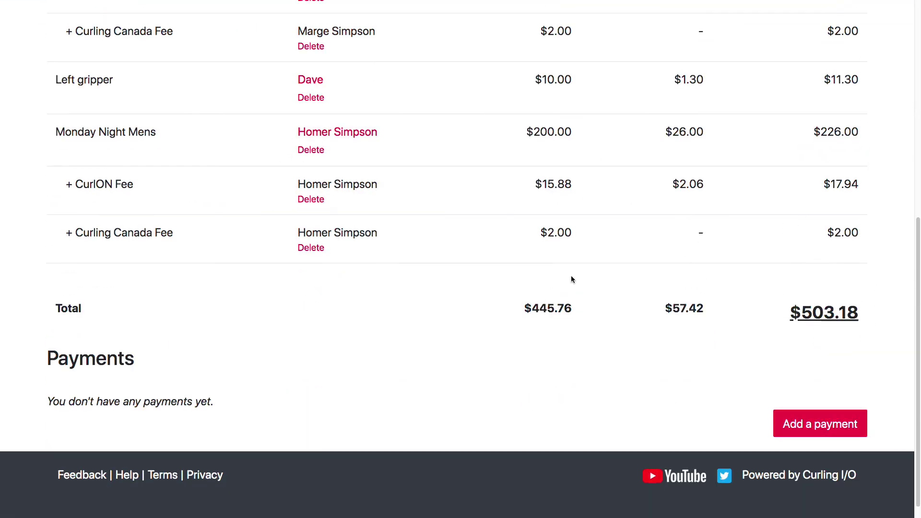
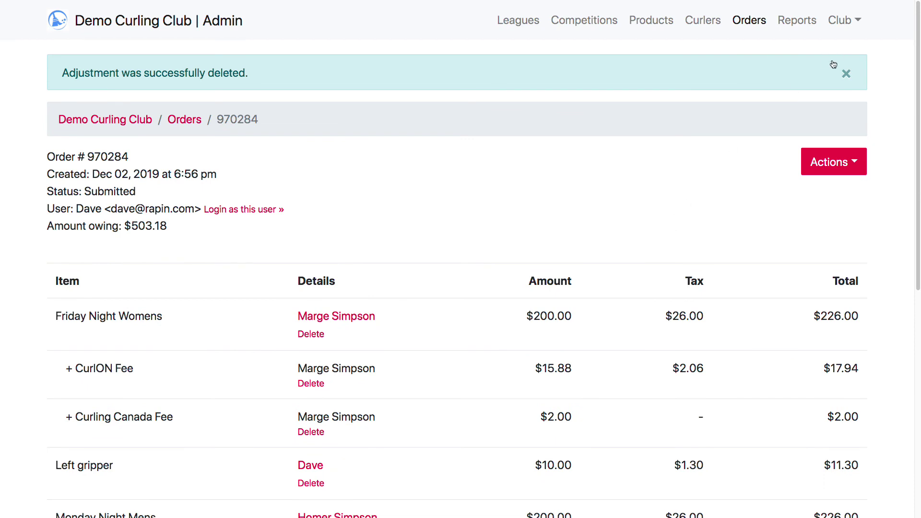
click(847, 74)
Send the submitted order back to the user's cart and read the resulting notice.
click(833, 114)
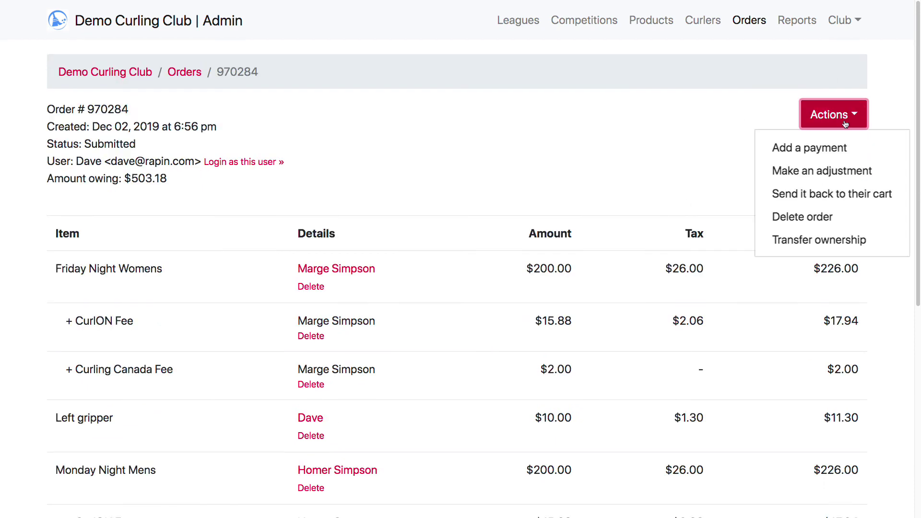
click(832, 195)
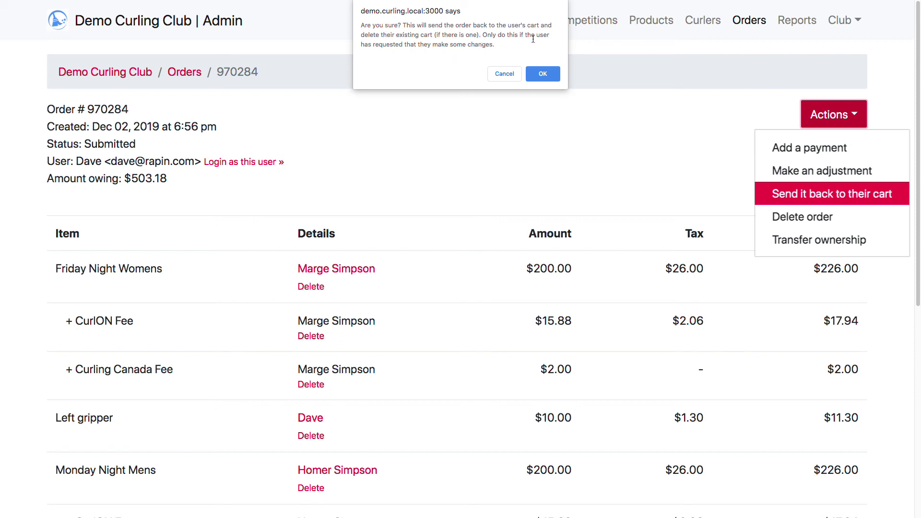
click(543, 75)
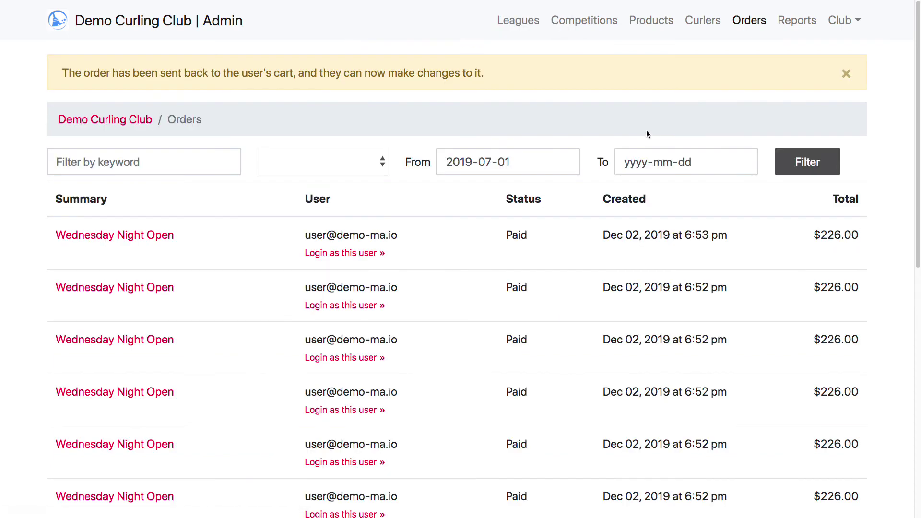
drag(84, 73, 263, 75)
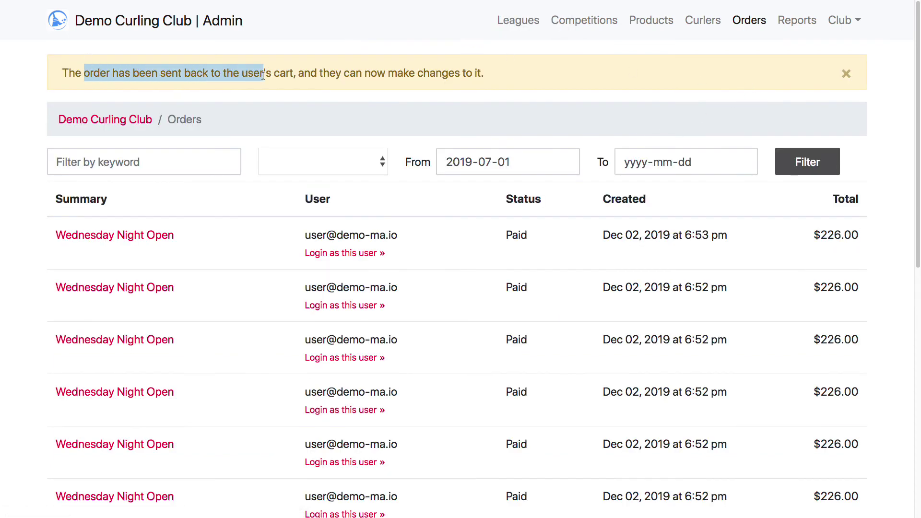
click(475, 72)
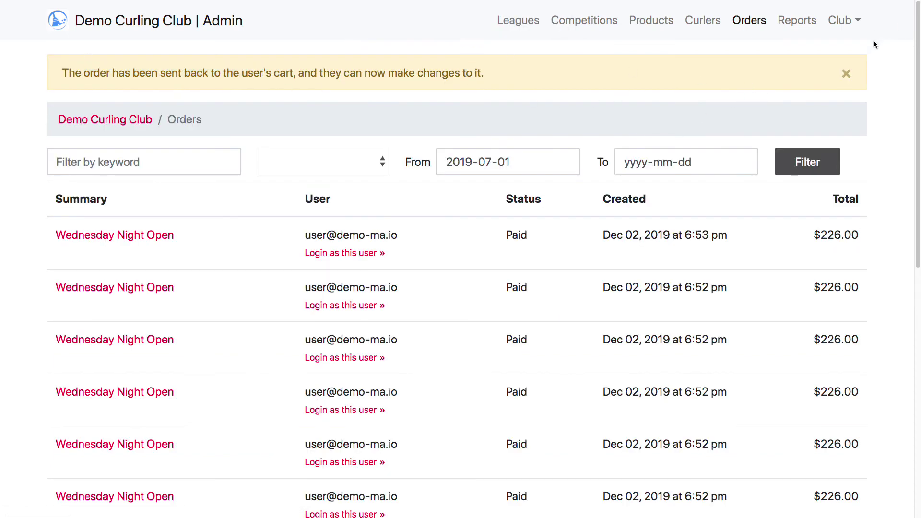
Switch to the club's public site and examine the returned items in the cart.
click(844, 20)
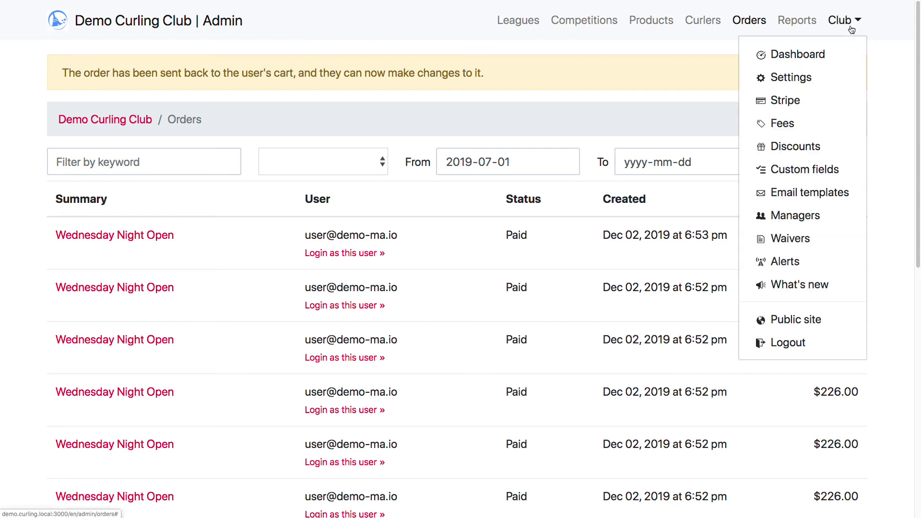
click(816, 318)
click(773, 20)
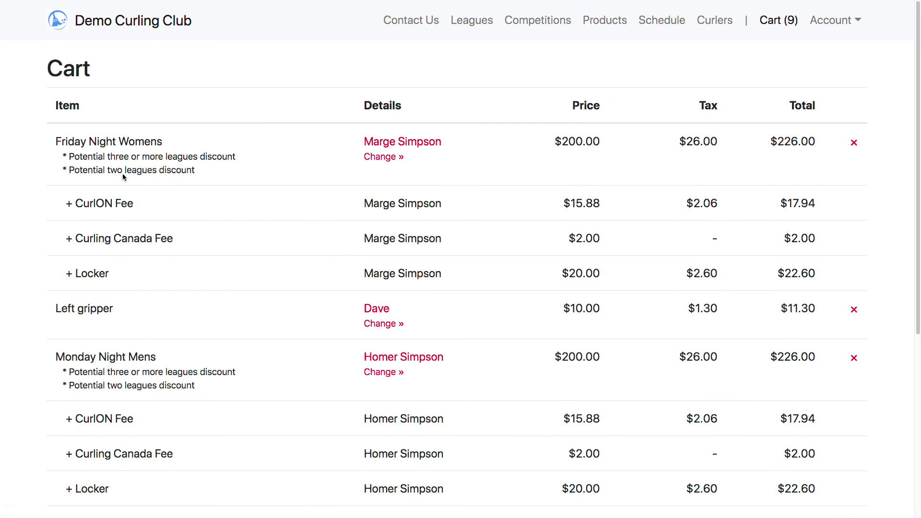
scroll(221, 286, down, 4)
scroll(220, 286, up, 4)
Remove the Locker addon from the Friday Night Womens registration in the cart and save it.
click(387, 157)
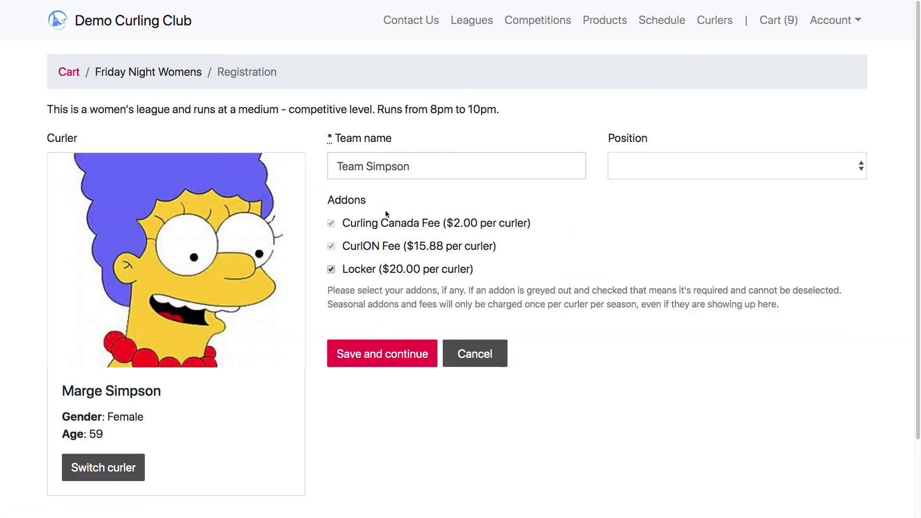
click(357, 272)
click(401, 353)
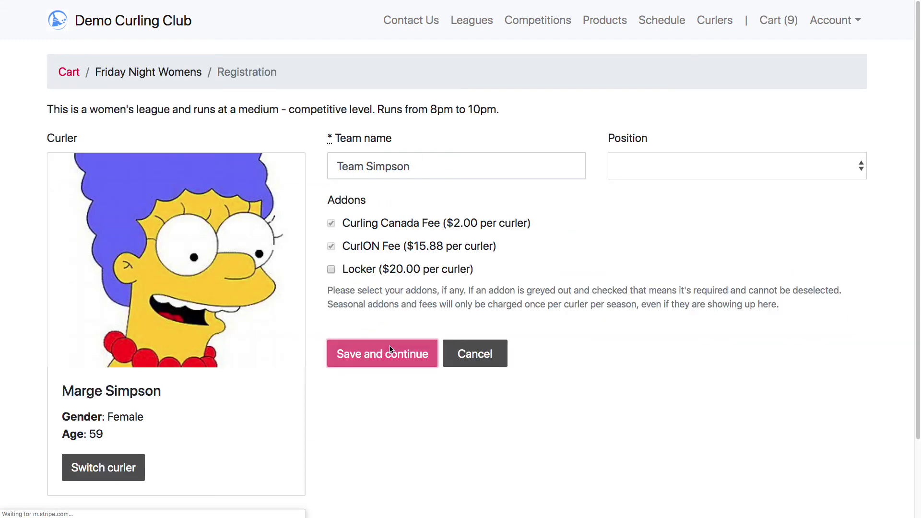
Remove the Locker addon from the Monday Night Mens registration in the cart, save it and dismiss the notice.
scroll(552, 144, down, 2)
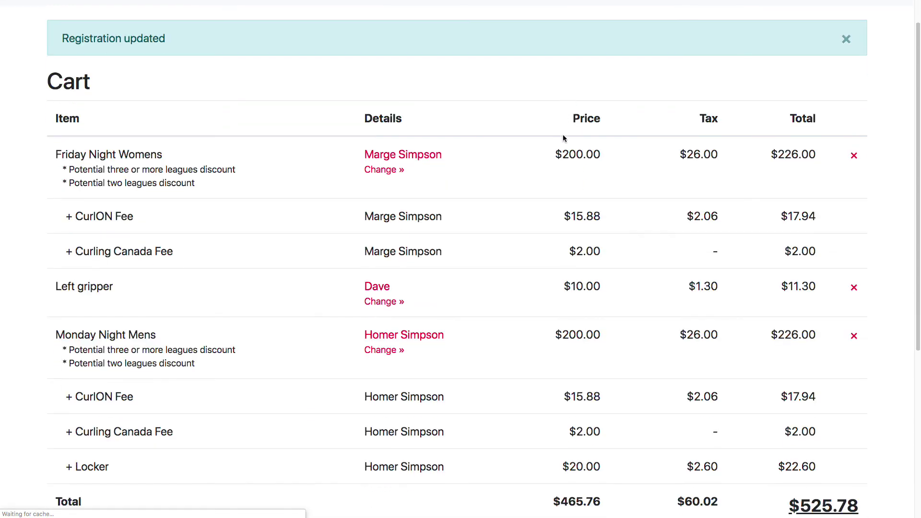
scroll(514, 151, down, 5)
click(380, 204)
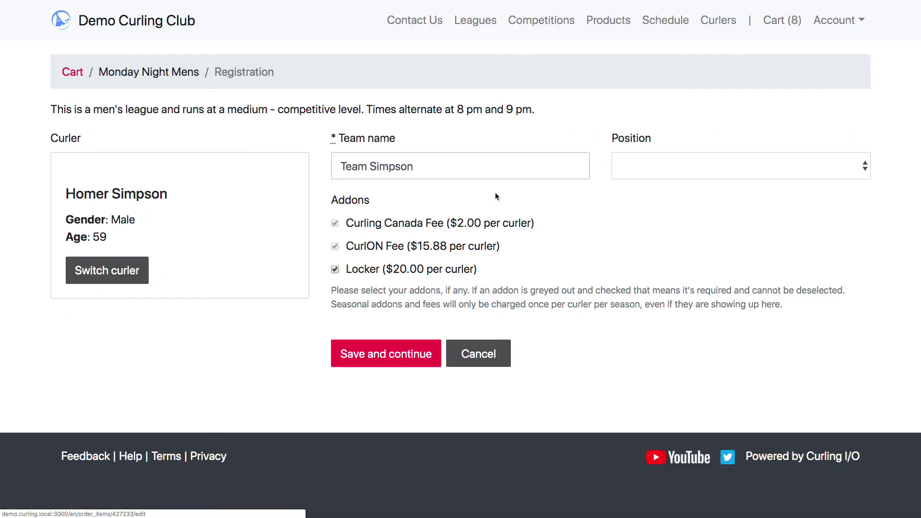
click(370, 271)
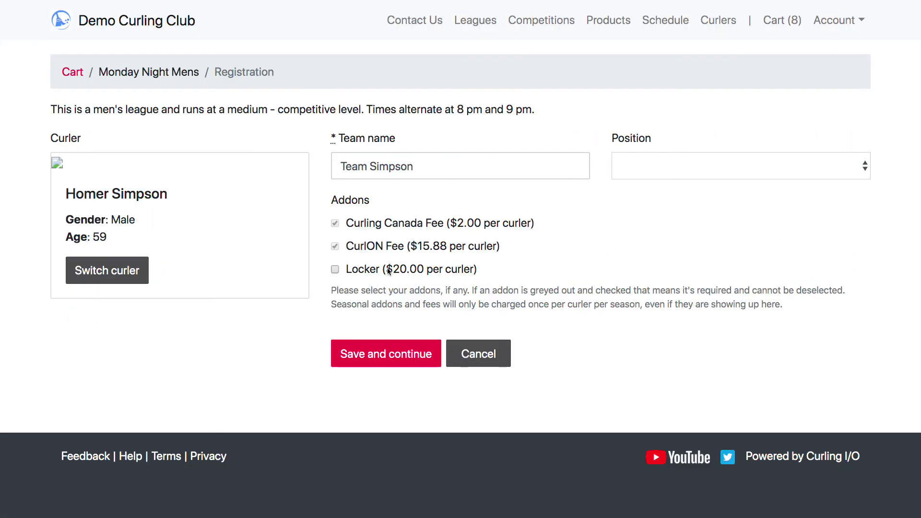
click(422, 364)
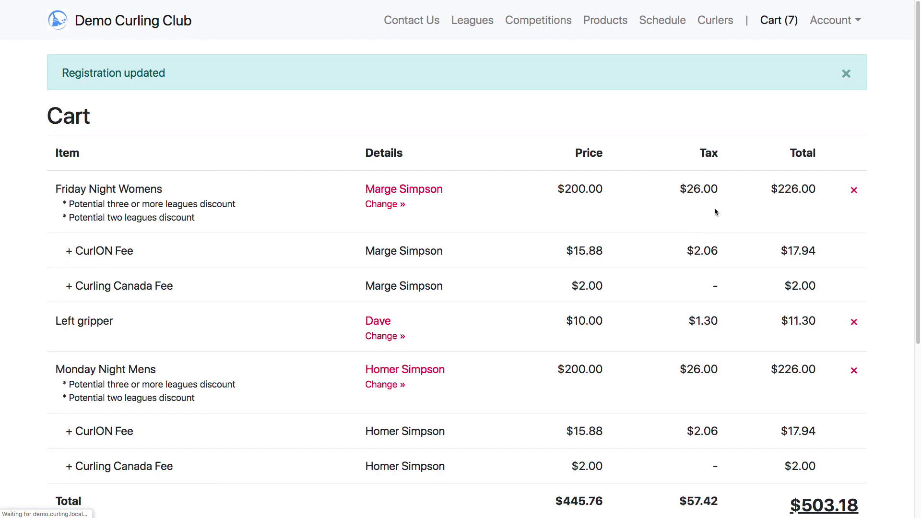
click(846, 74)
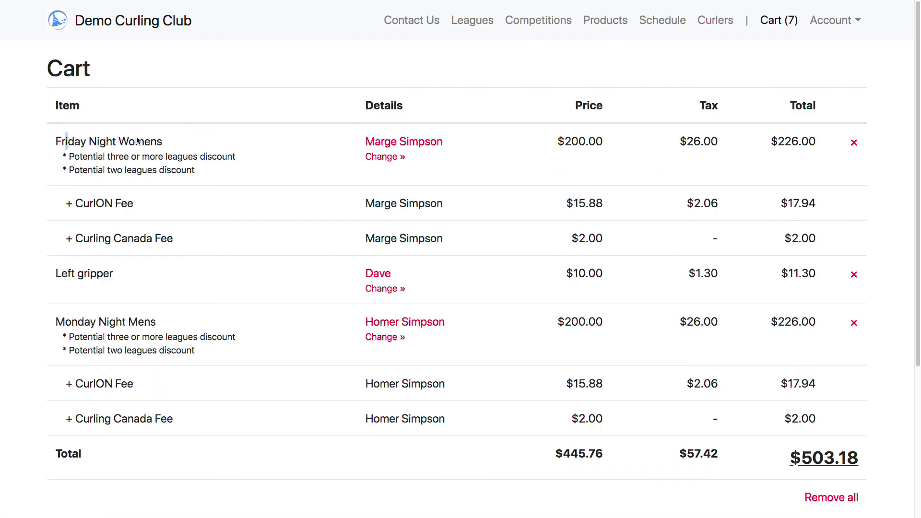
Review the remaining cart items and check out with the Cash / Cheque payment option.
drag(67, 141, 208, 143)
click(638, 68)
scroll(630, 194, down, 5)
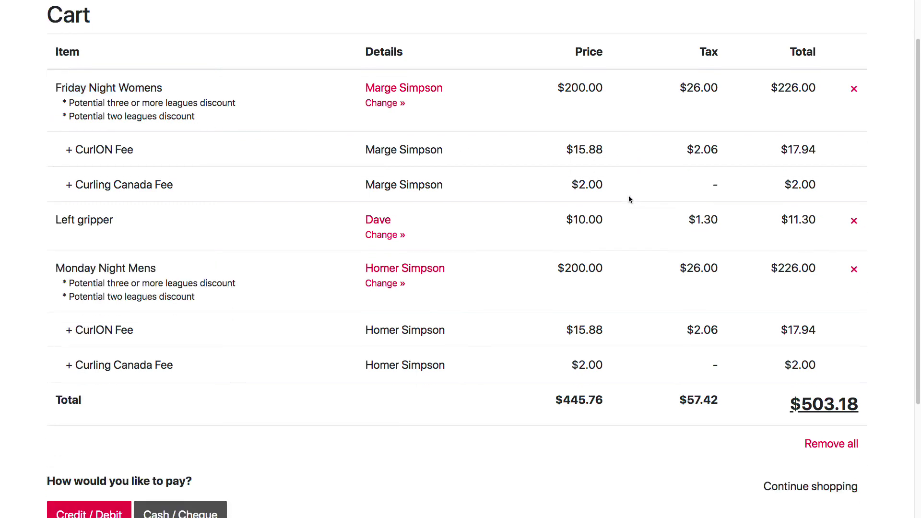
scroll(555, 251, up, 5)
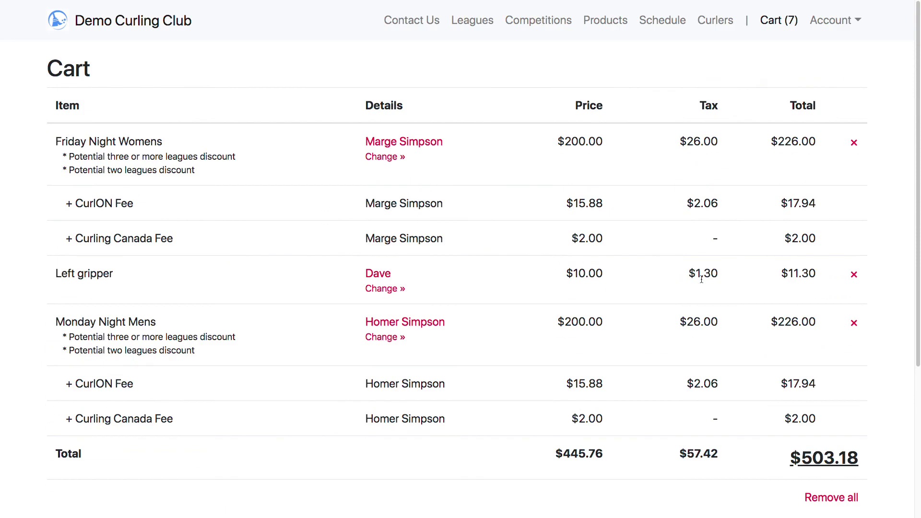
scroll(417, 240, down, 5)
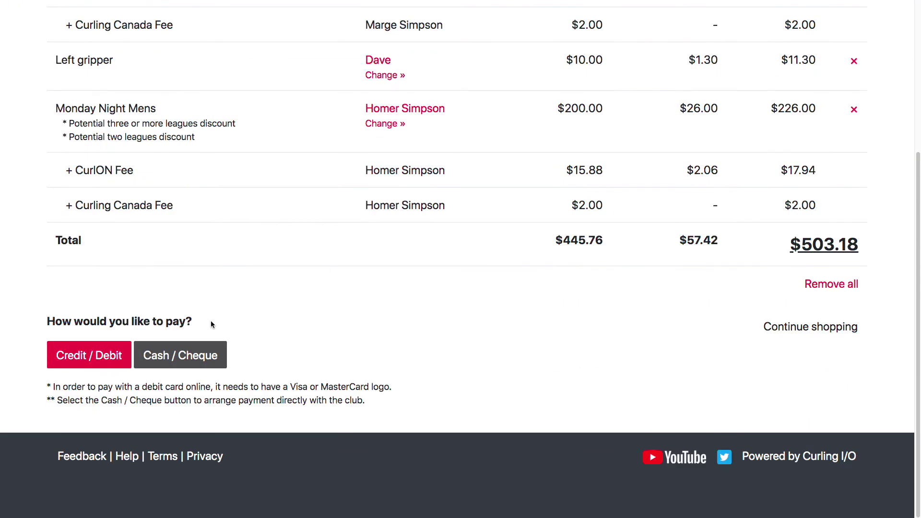
click(180, 355)
click(591, 144)
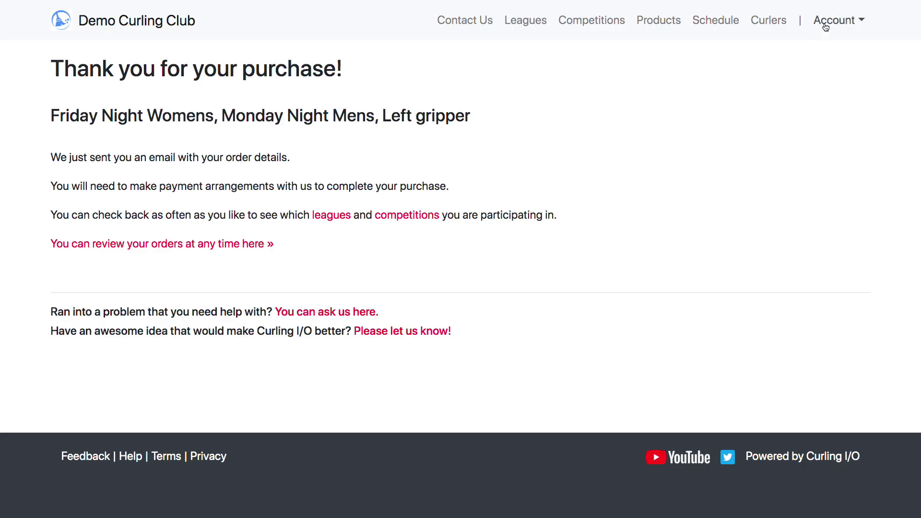
Return to club administration and open the resubmitted Friday Night Womens, Monday Night Mens, Left gripper order to review its contents.
click(825, 27)
click(804, 125)
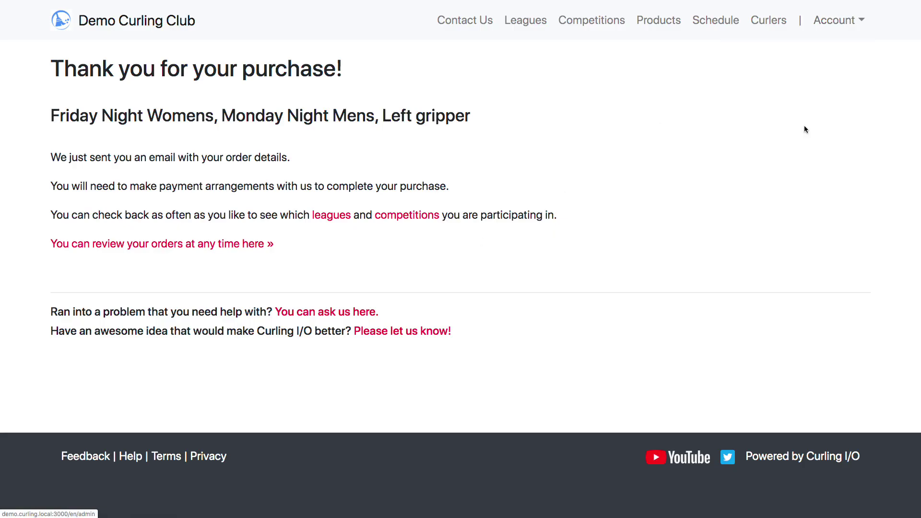
click(754, 21)
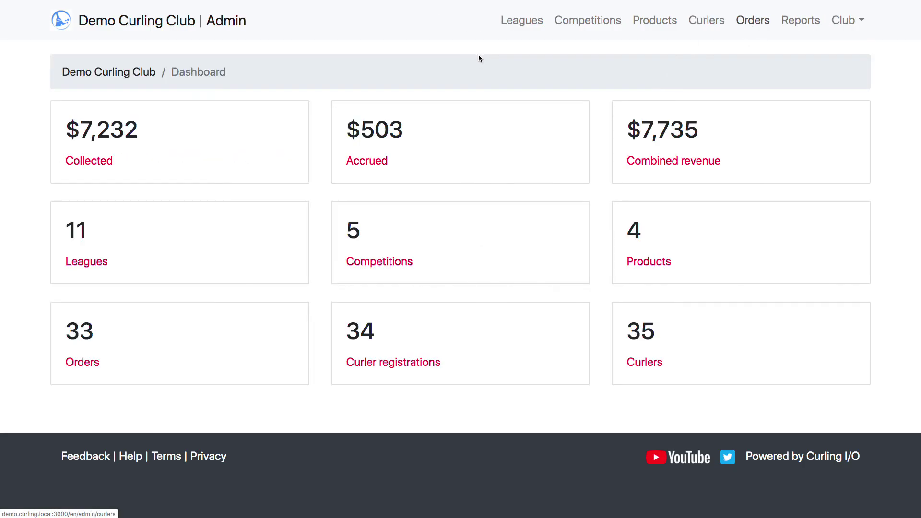
click(192, 193)
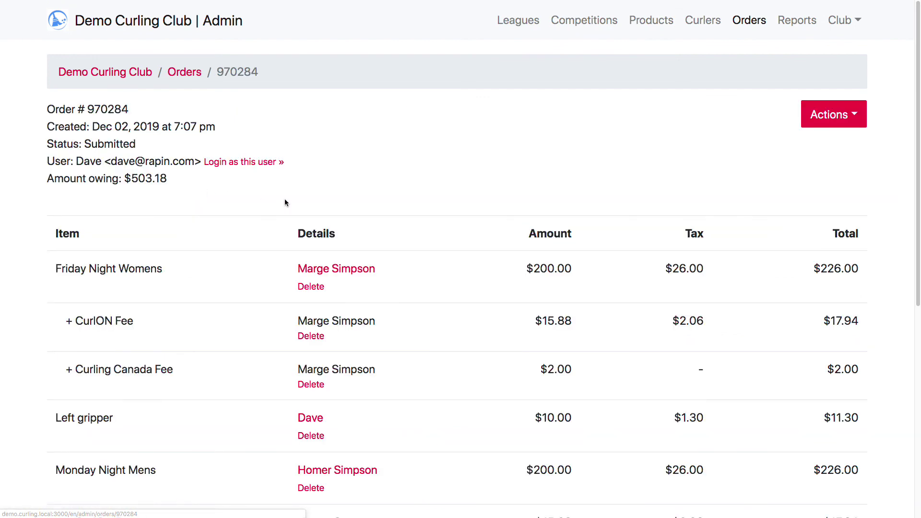
scroll(576, 169, down, 5)
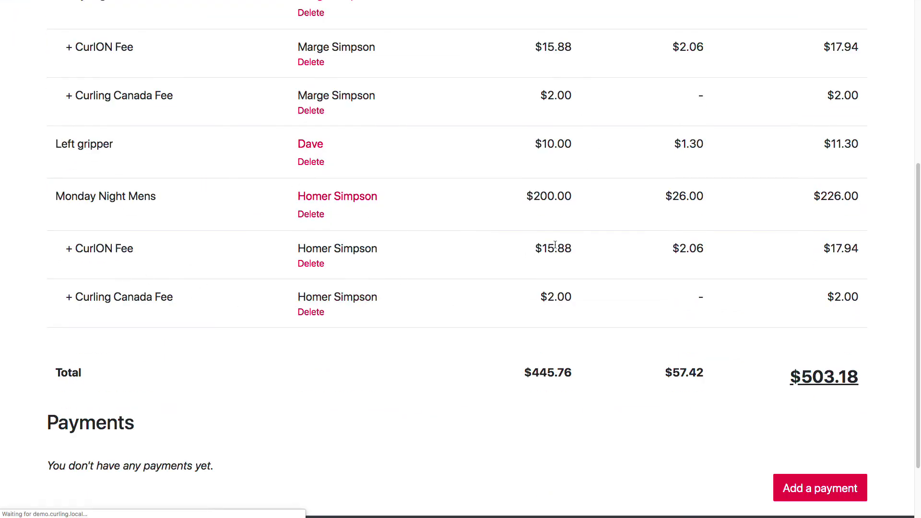
scroll(552, 249, up, 5)
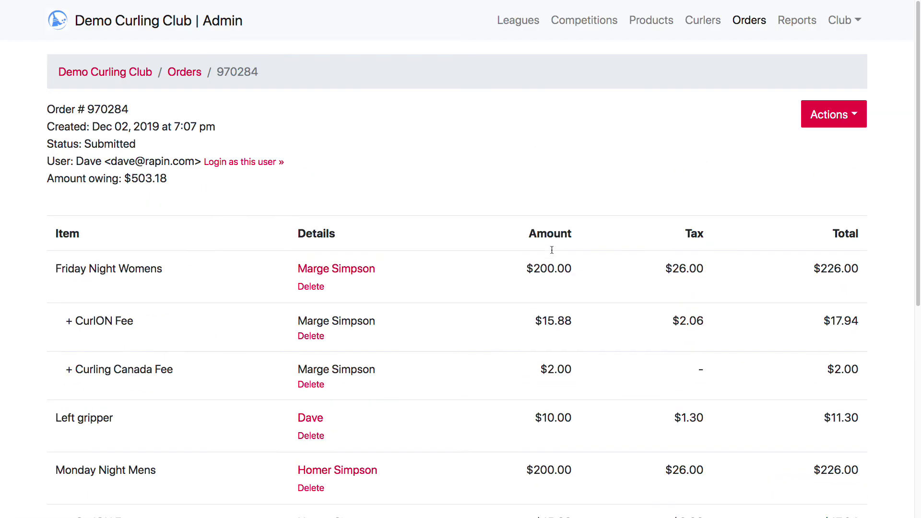
Open the order's ownership transfer form and examine its instructions and the recipient email field.
click(816, 126)
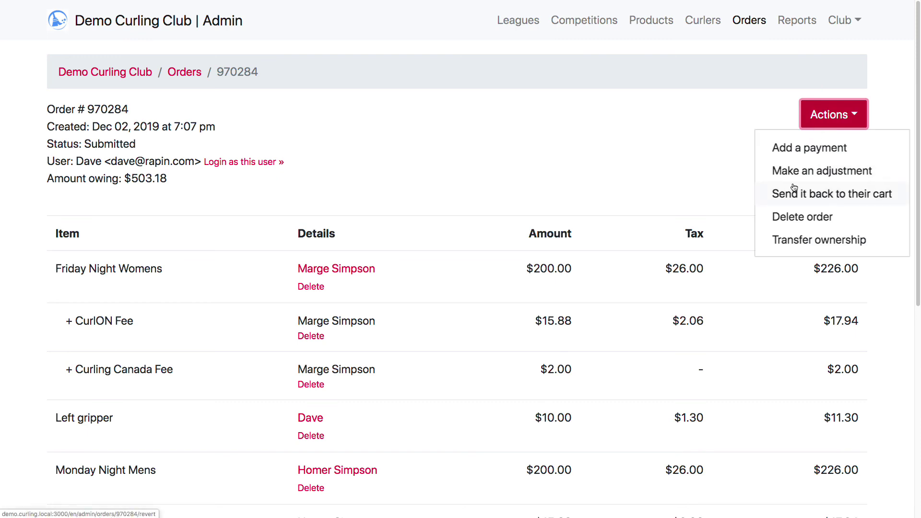
click(816, 239)
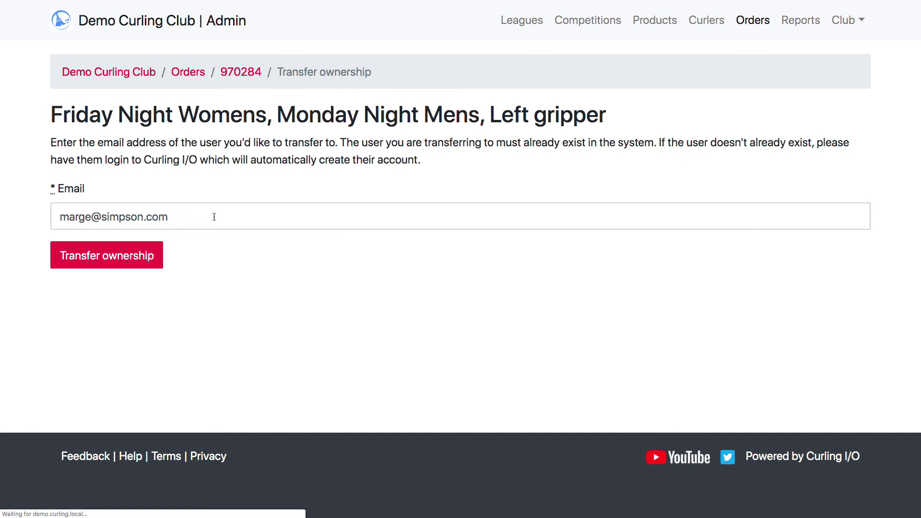
drag(180, 215, 30, 214)
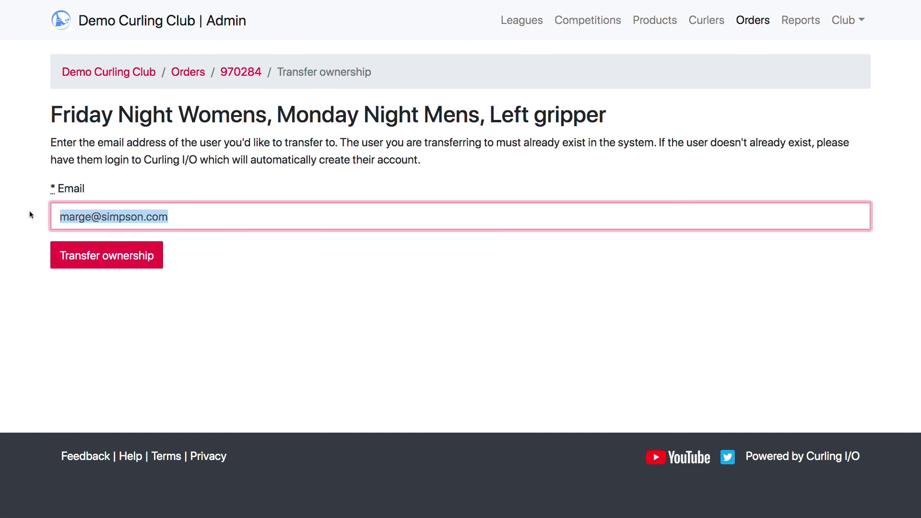
click(232, 177)
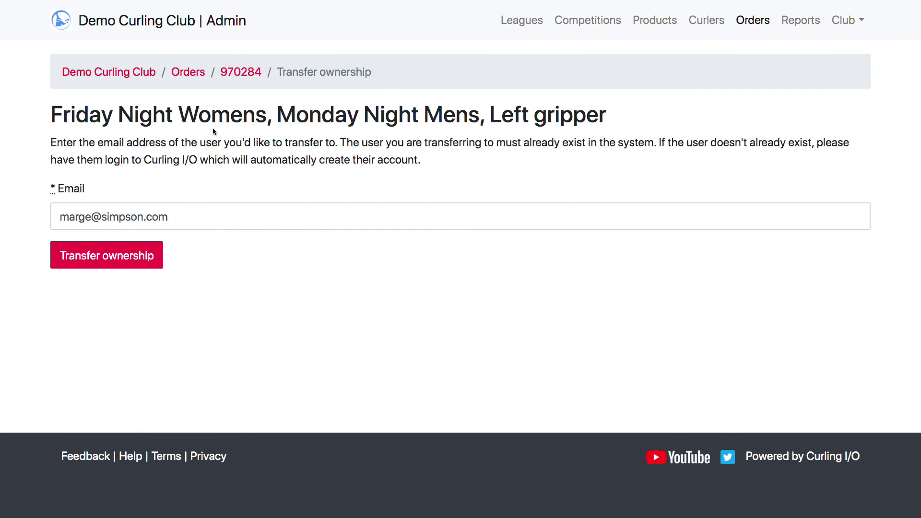
drag(61, 115, 212, 115)
click(363, 162)
drag(182, 211, 28, 214)
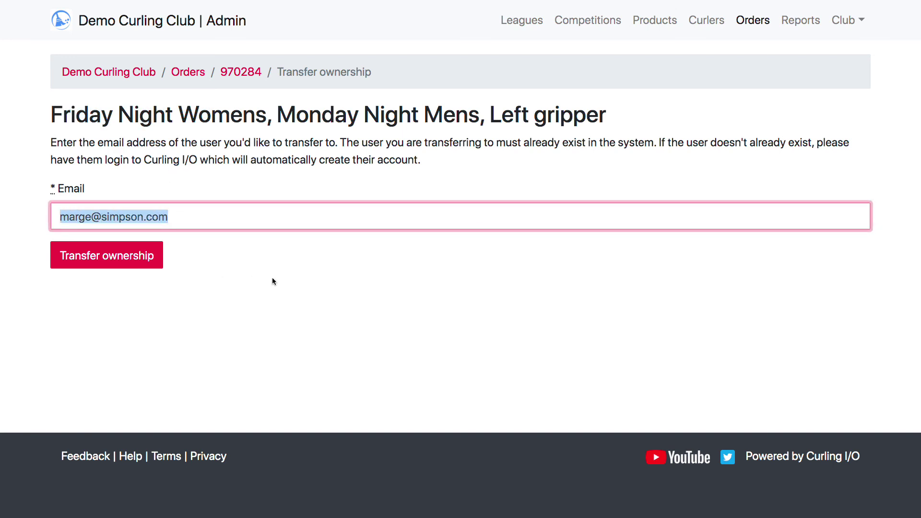
click(96, 267)
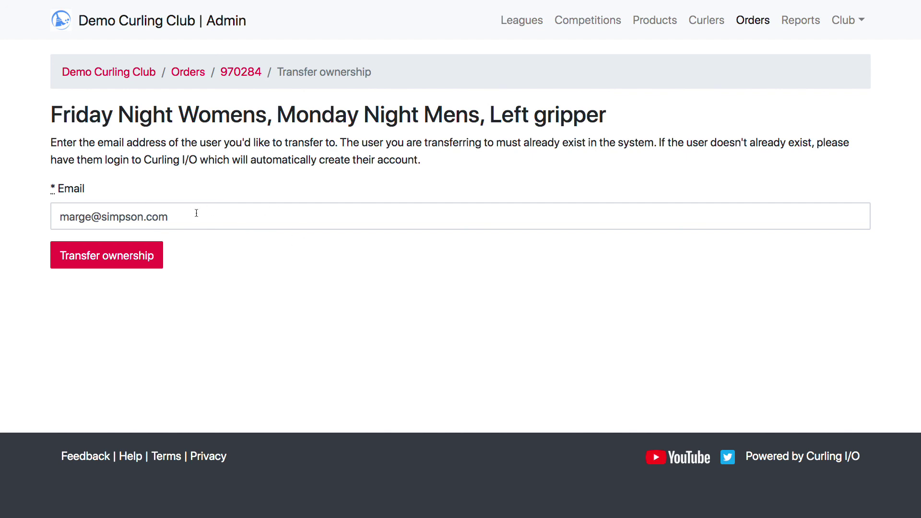
triple_click(179, 217)
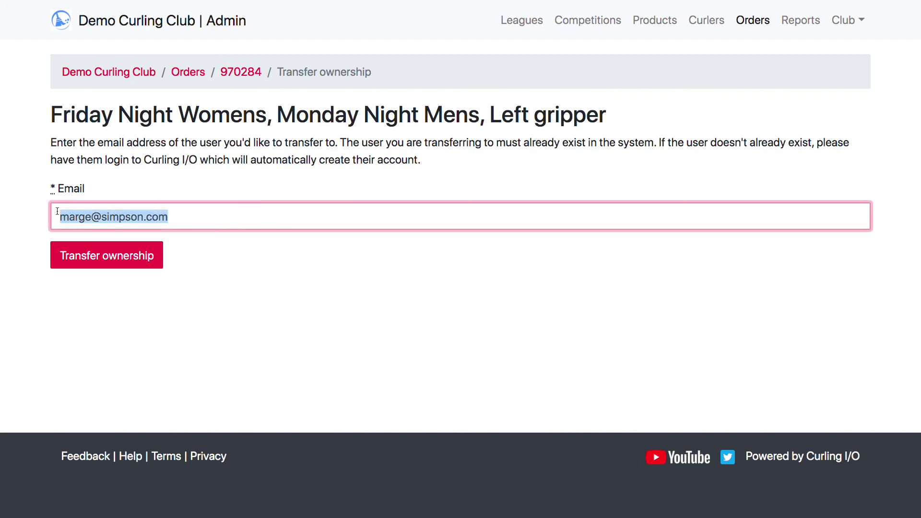
click(403, 264)
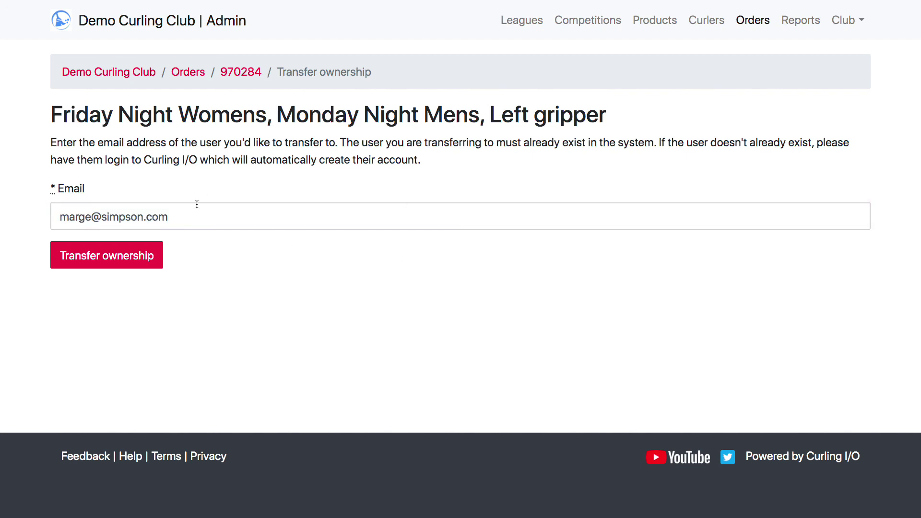
drag(189, 216, 40, 216)
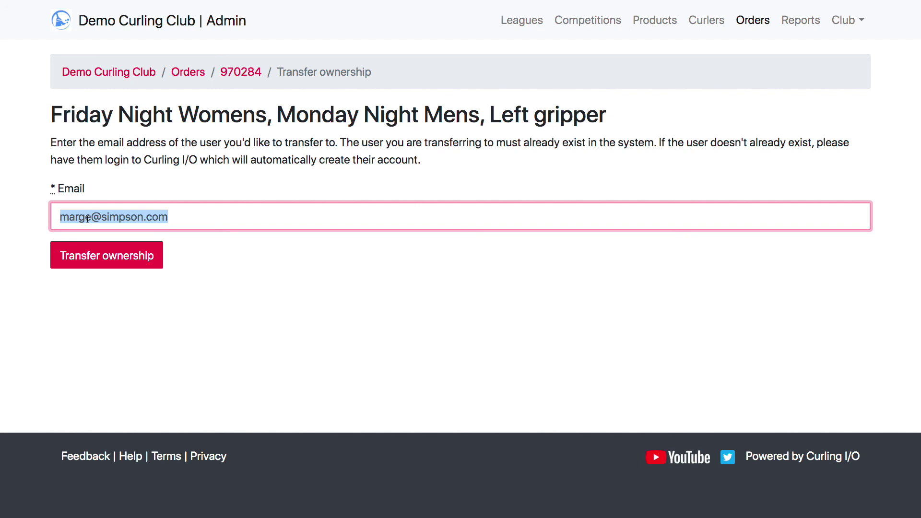
click(299, 261)
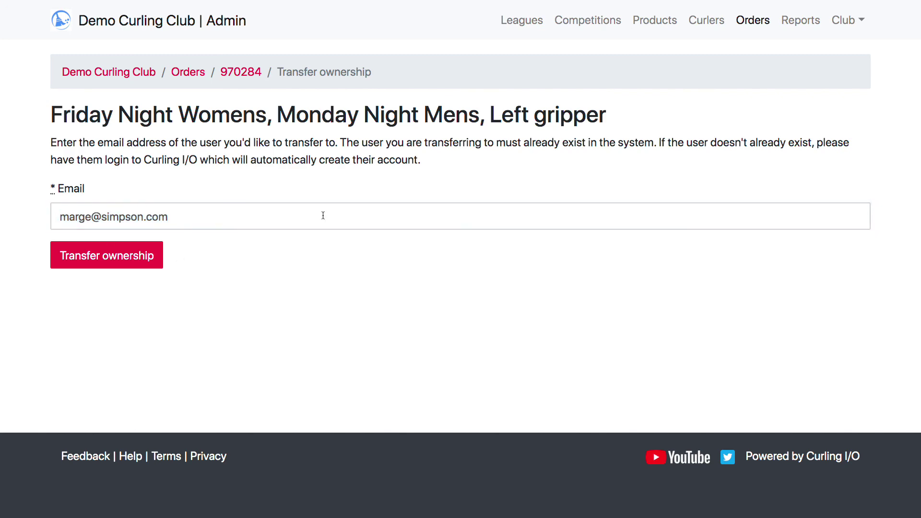
Reopen the submitted Friday Night Womens, Monday Night Mens, Left gripper order from the orders list and delete it.
click(756, 28)
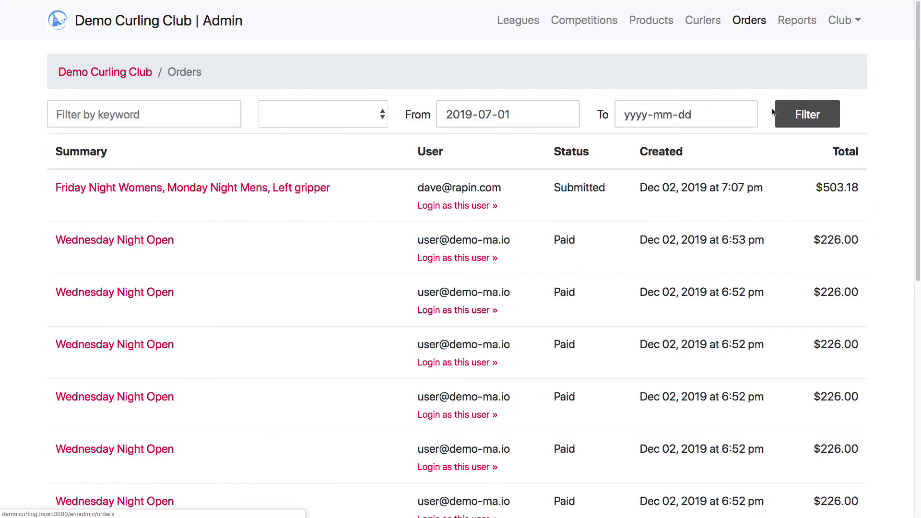
click(229, 190)
click(846, 120)
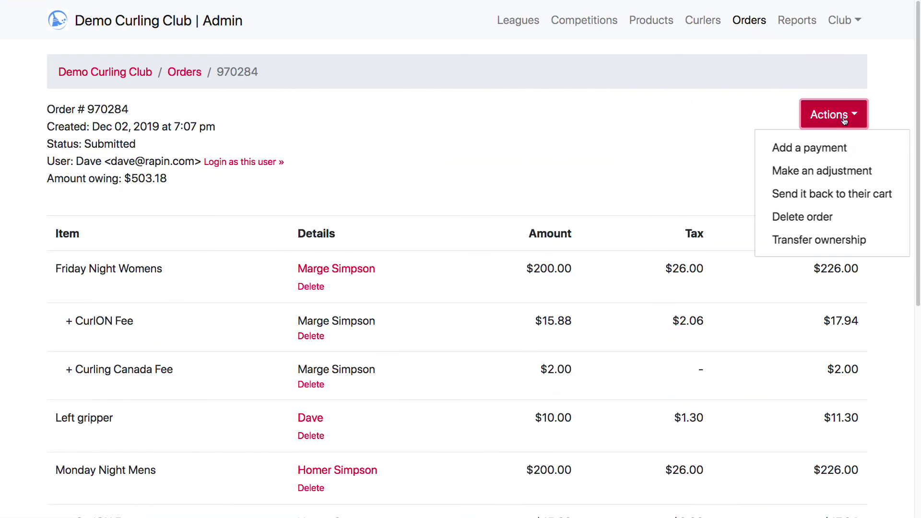
click(803, 218)
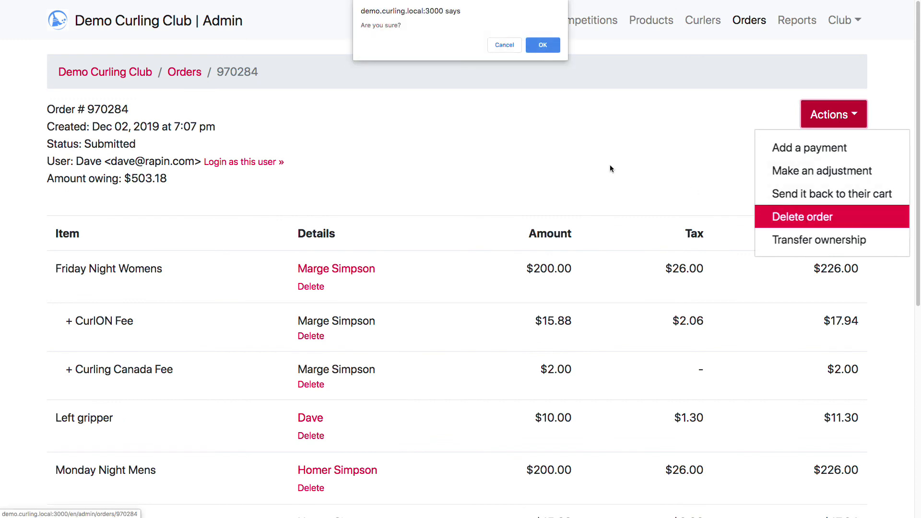
click(543, 44)
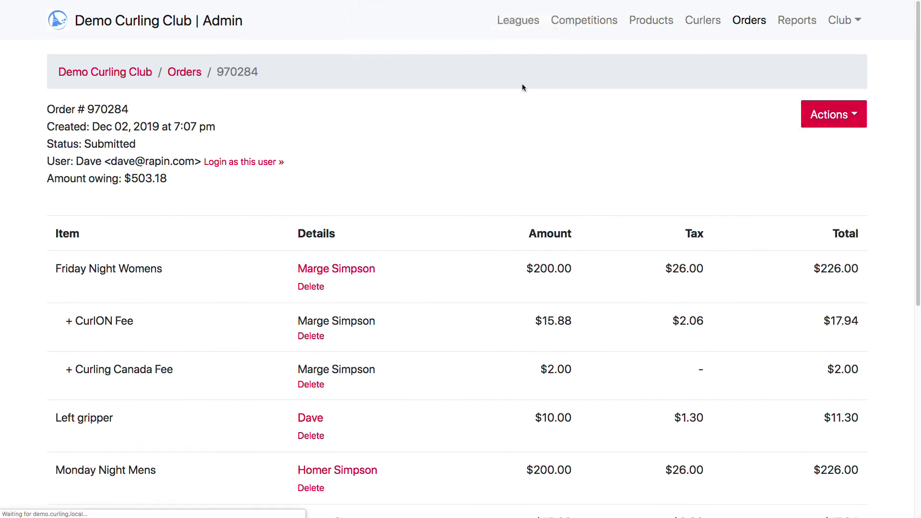
click(844, 70)
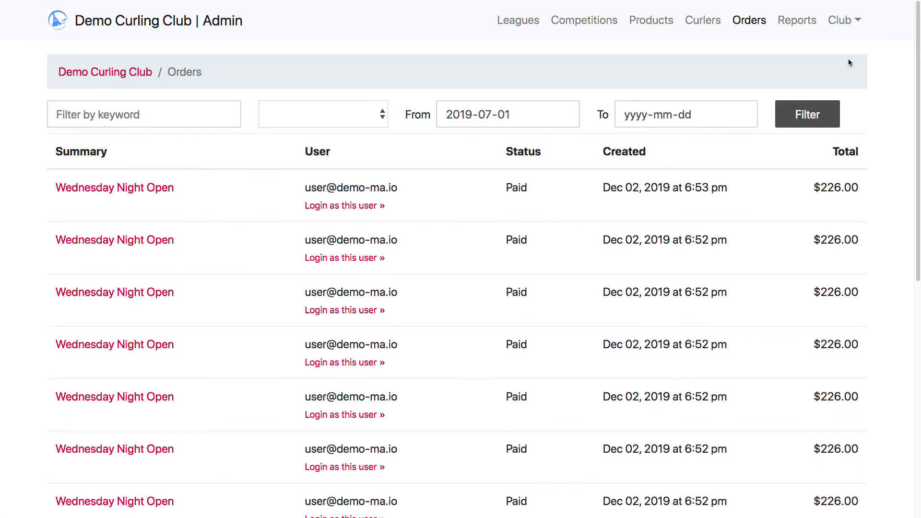
Check the leagues page and account options on the public site, and return to the club administration's orders list.
click(841, 21)
click(833, 319)
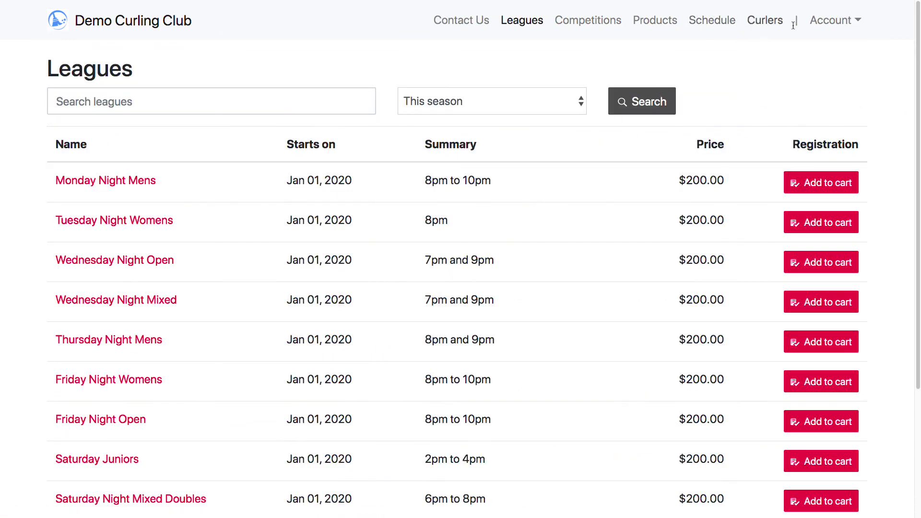
click(835, 20)
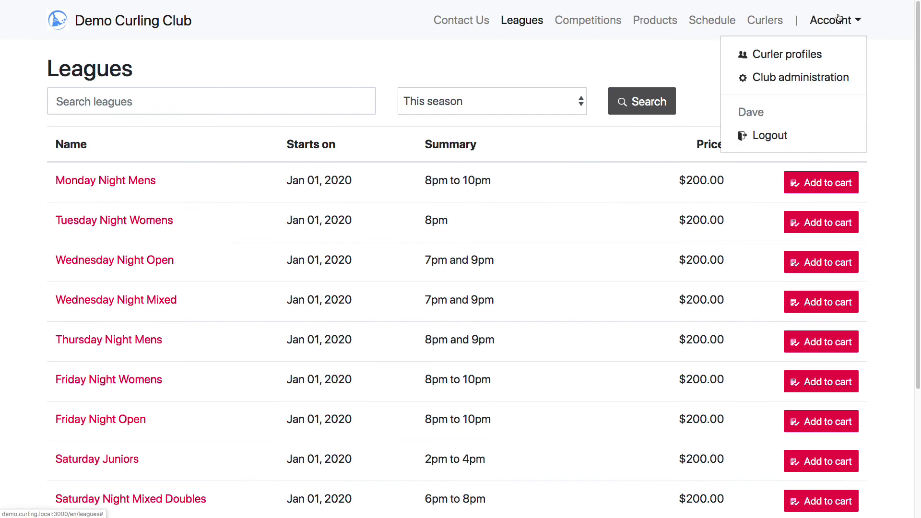
click(817, 78)
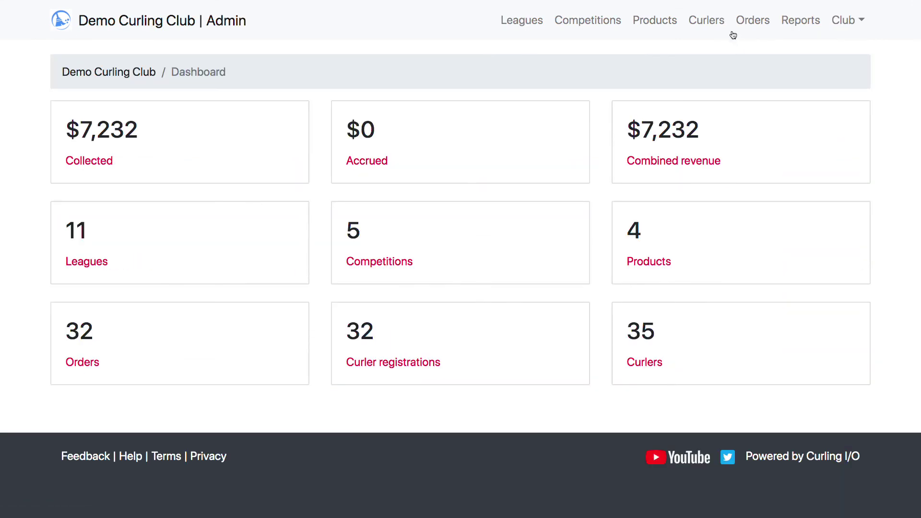
click(744, 20)
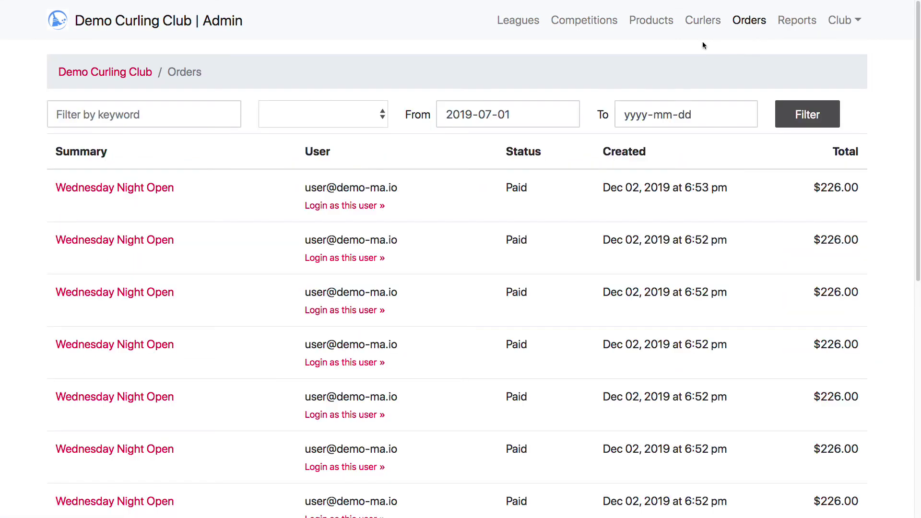